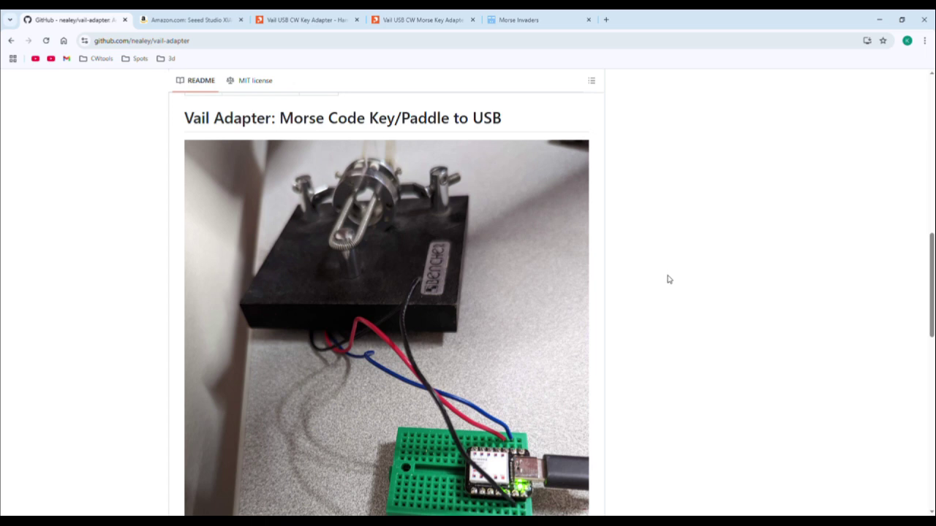
- Review the Vail Adapter README's features and bill of materials, and view the Amazon listing for the Seeed Studio XIAO SAMD21
scroll(648, 266, down, 1)
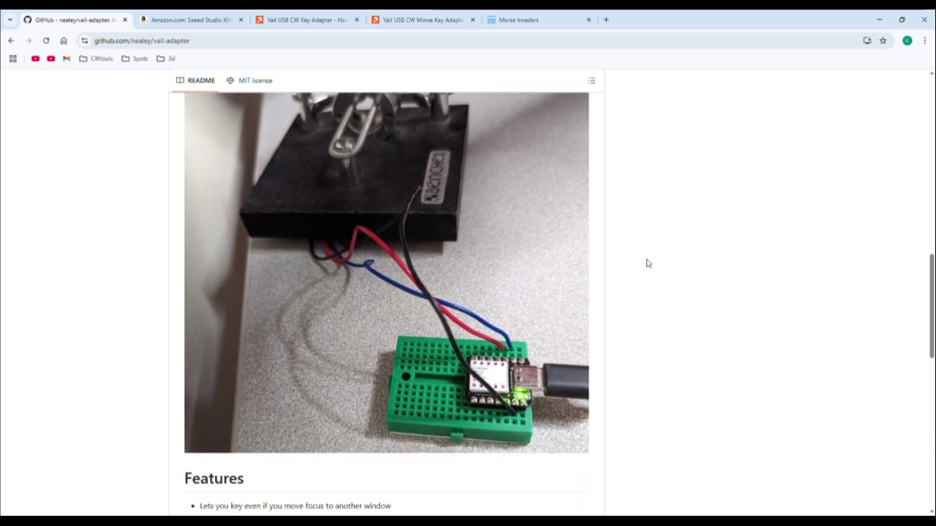
scroll(647, 264, up, 1)
scroll(648, 264, down, 3)
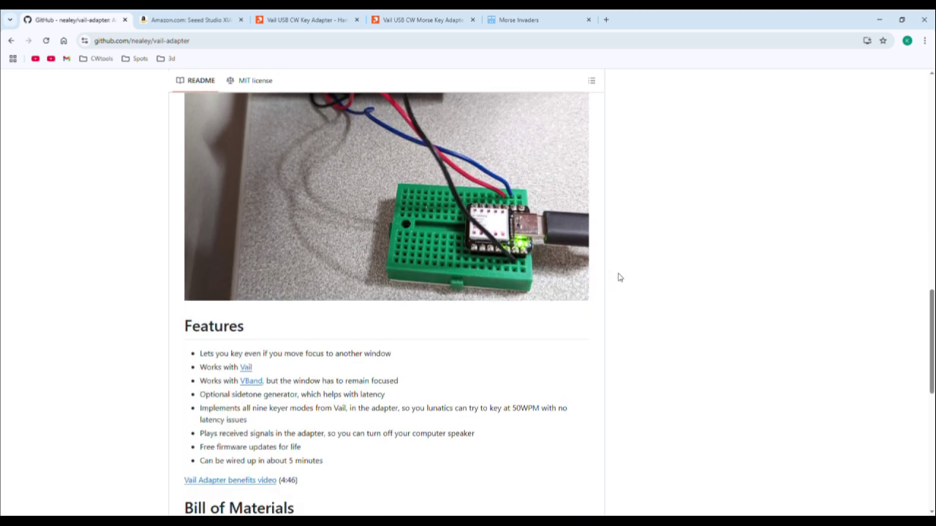
scroll(618, 279, down, 4)
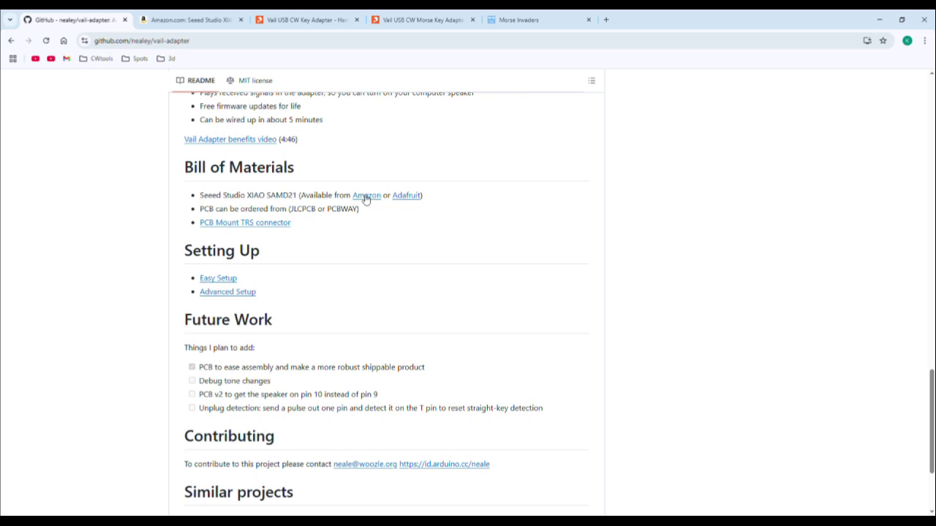
click(206, 19)
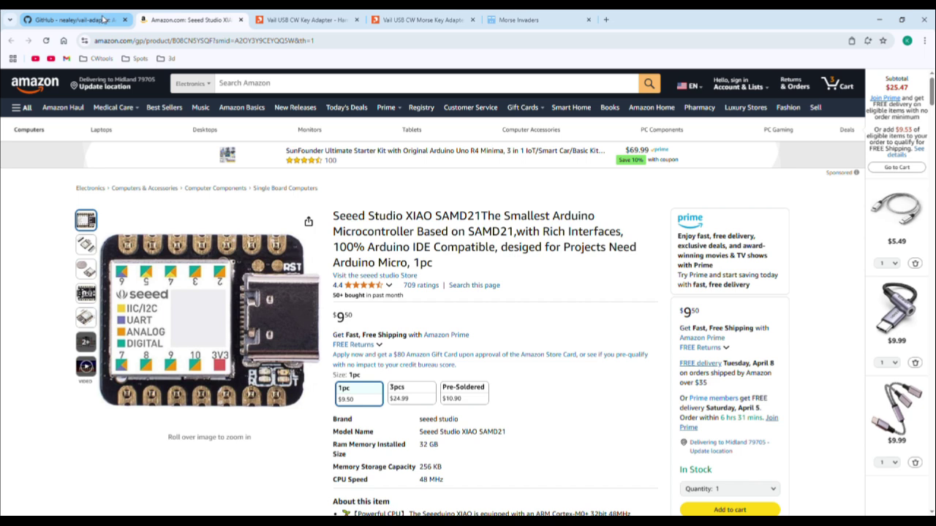
- Return to the Vail Adapter README and open its Easy Setup guide in a separate browser tab
click(104, 16)
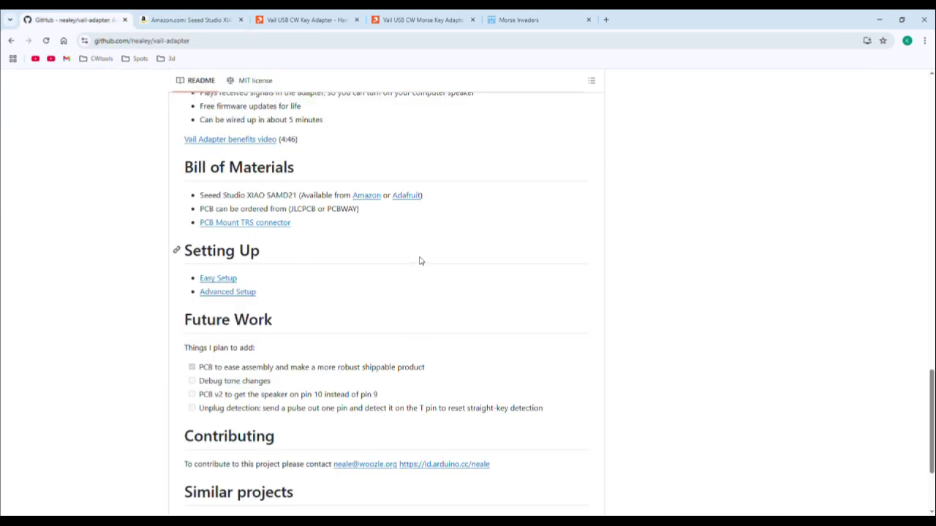
scroll(421, 259, down, 1)
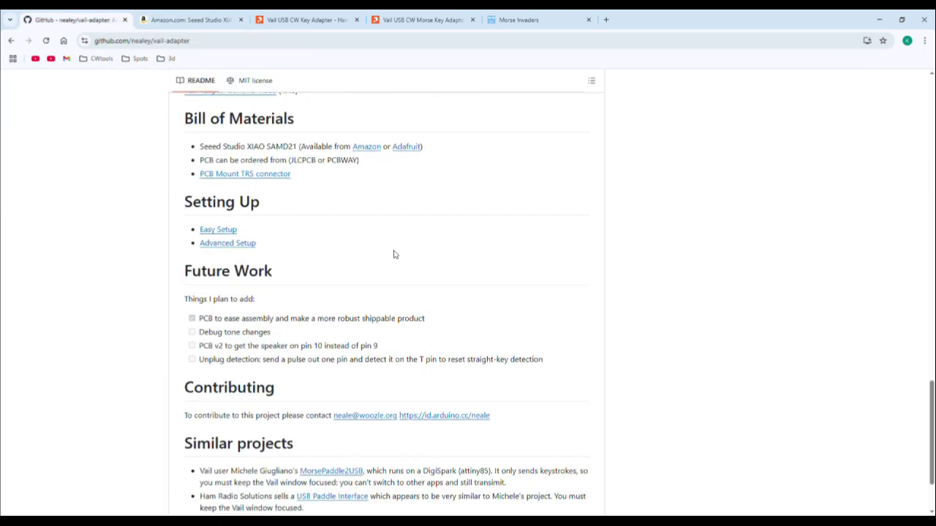
middle_click(234, 231)
click(209, 25)
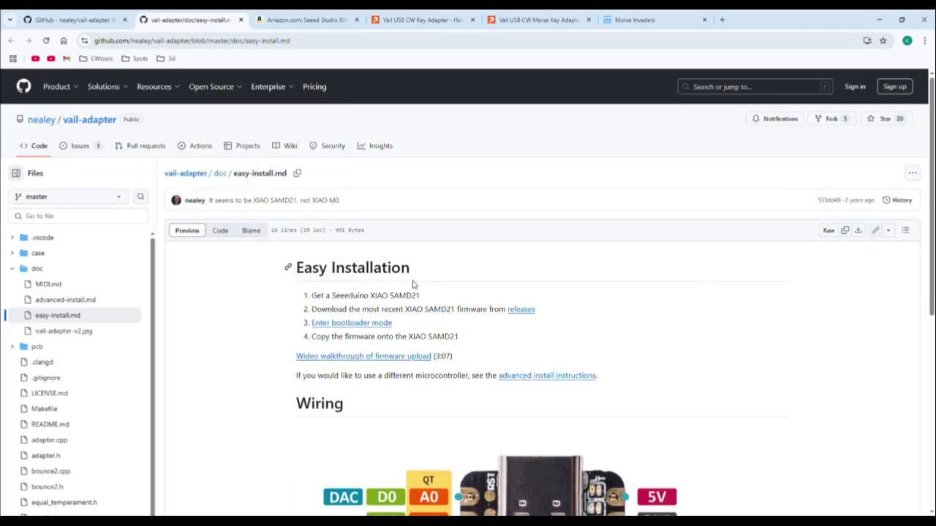
- Examine the Easy Installation guide's wiring diagram and the pin assignments listed below it
scroll(558, 321, down, 6)
scroll(589, 325, up, 3)
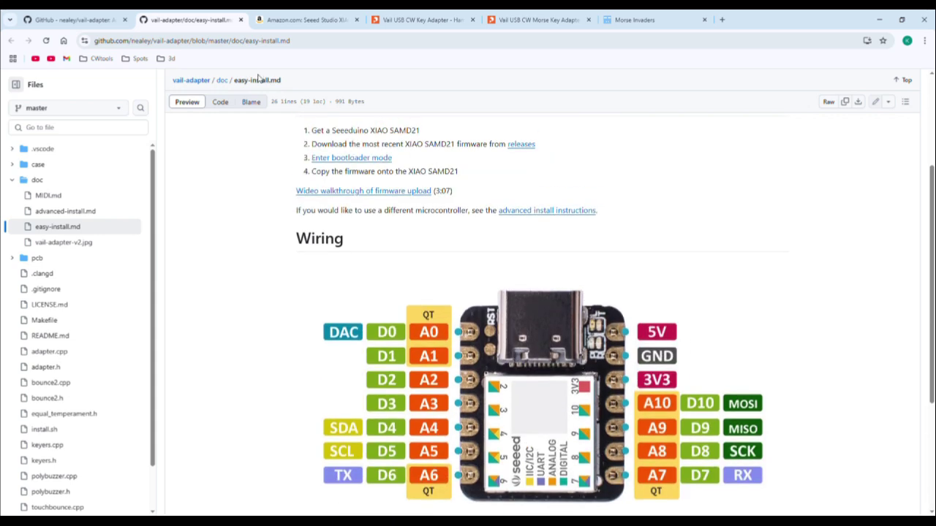
scroll(505, 245, down, 1)
scroll(504, 245, down, 2)
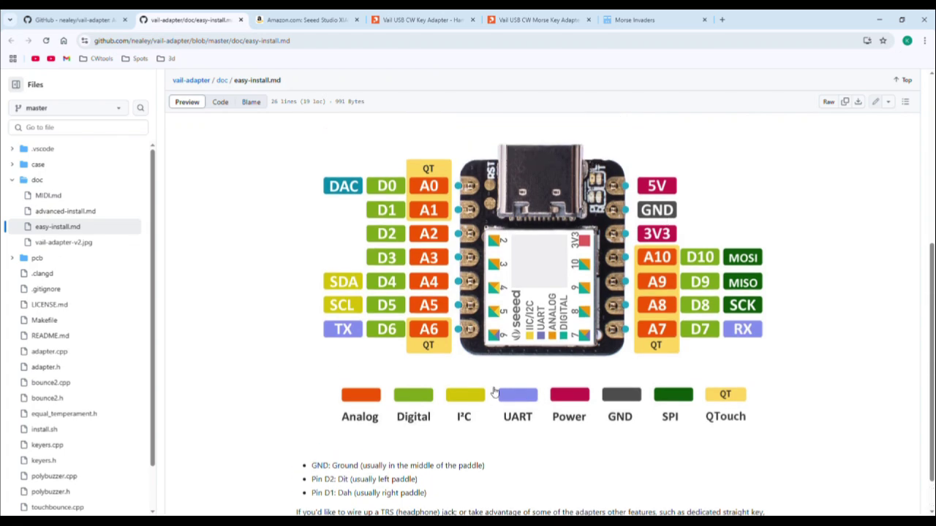
- Open the advanced install instructions and examine the Advanced Wiring pinout diagram and its pin list
click(536, 476)
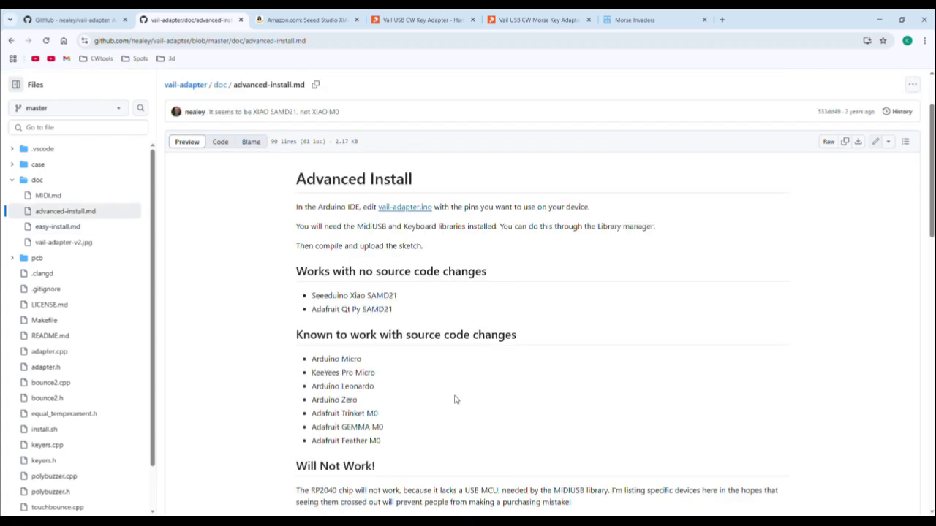
scroll(447, 356, down, 5)
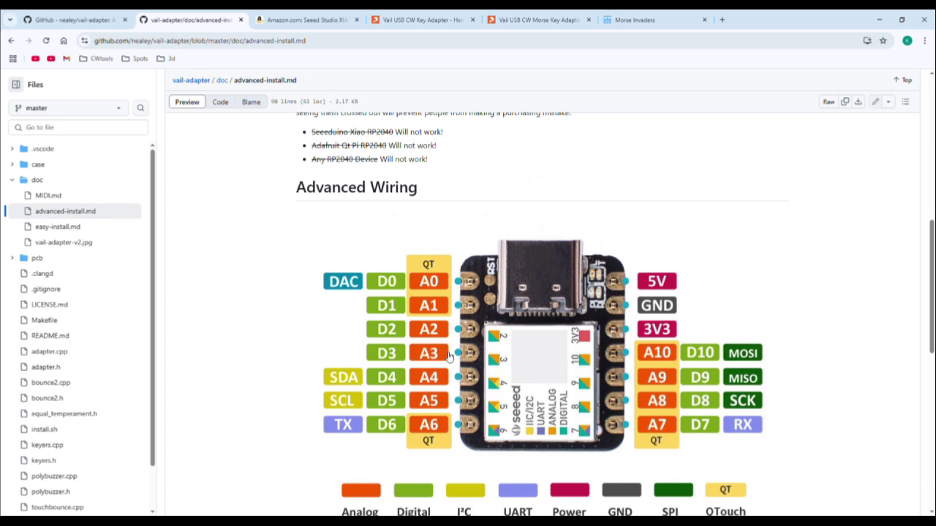
scroll(449, 356, down, 2)
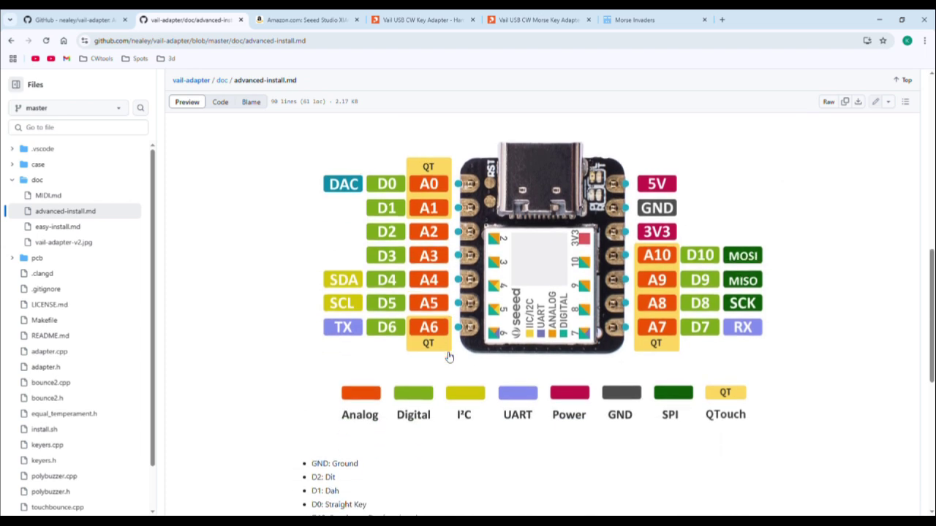
scroll(449, 357, down, 2)
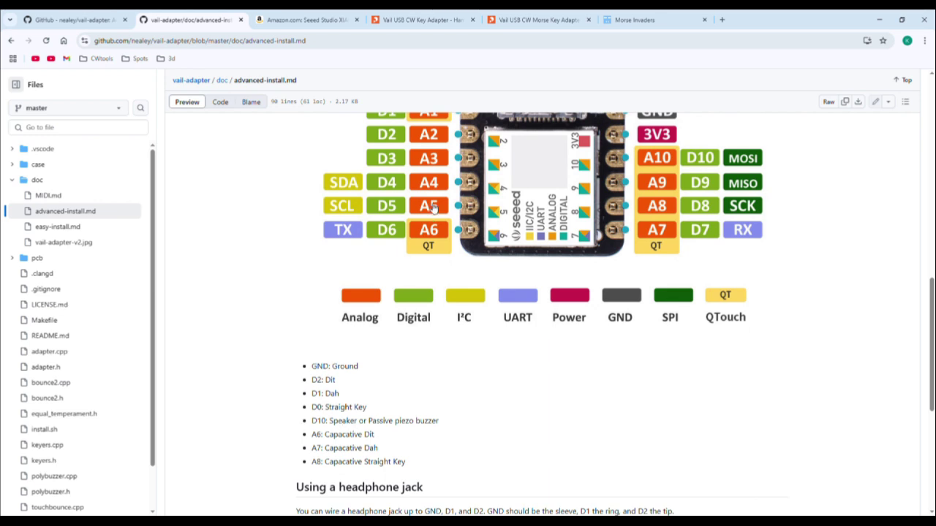
scroll(384, 212, up, 1)
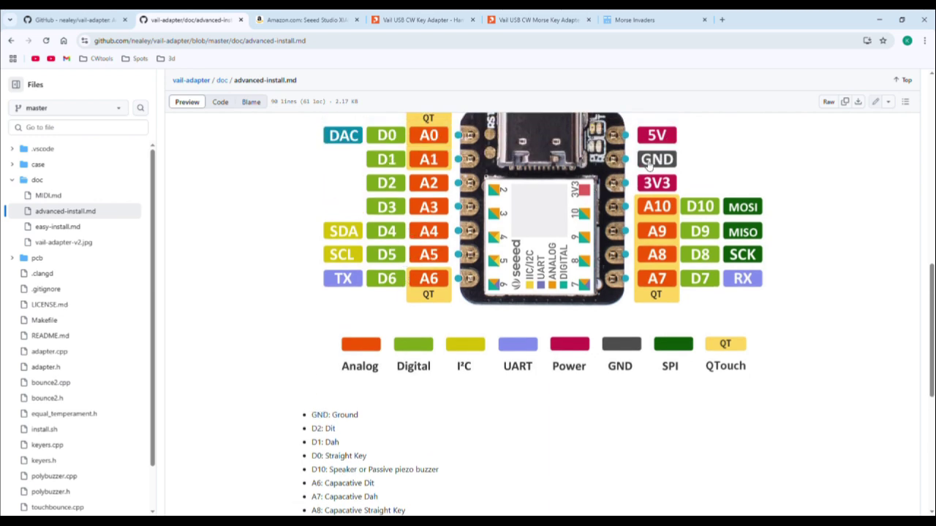
scroll(385, 460, down, 3)
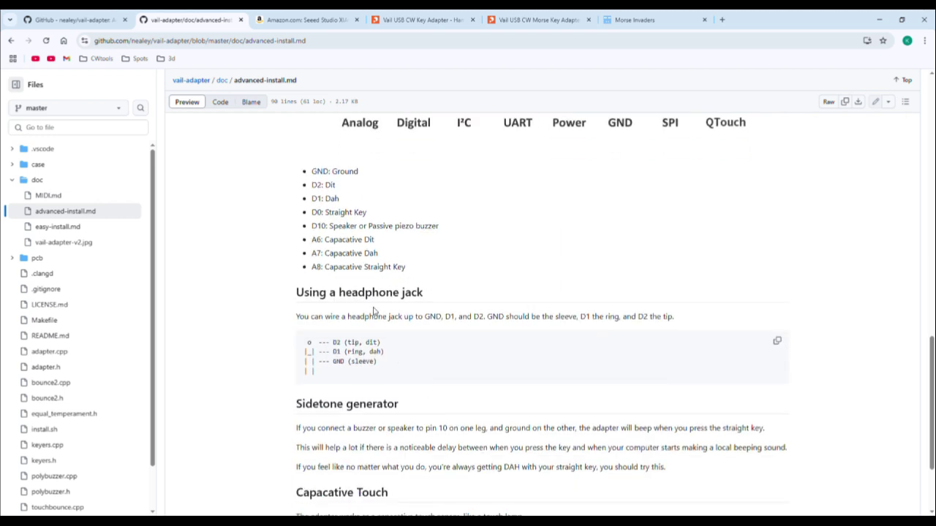
- Read the section on using a headphone jack and compare its connections with the Advanced Wiring diagram
drag(335, 296, 429, 297)
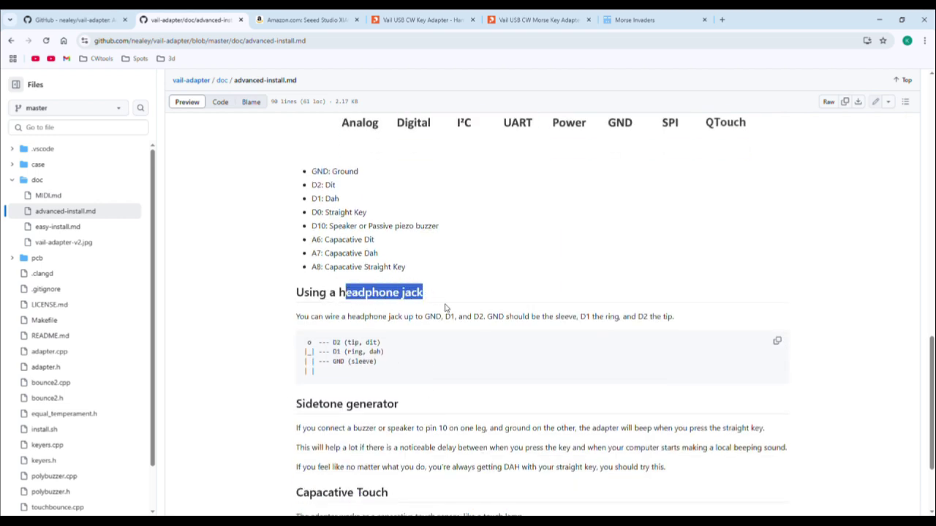
click(448, 296)
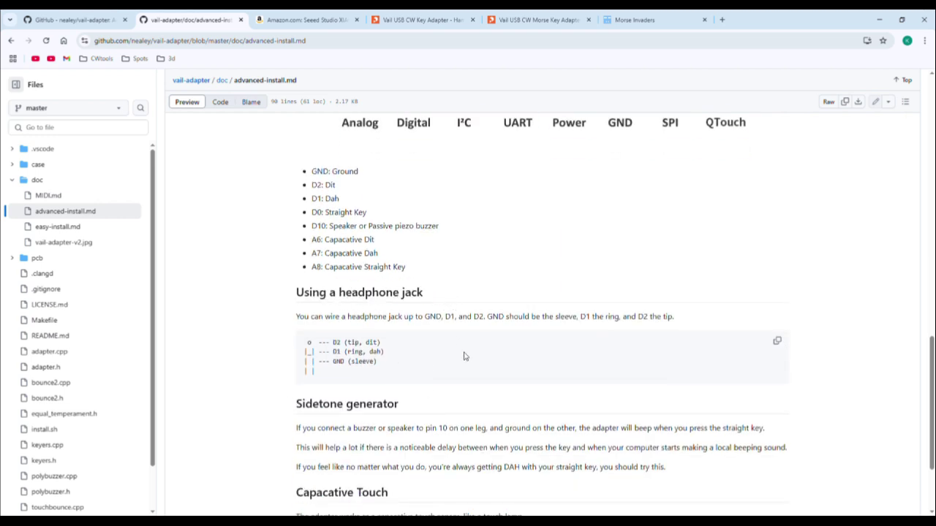
scroll(464, 356, up, 4)
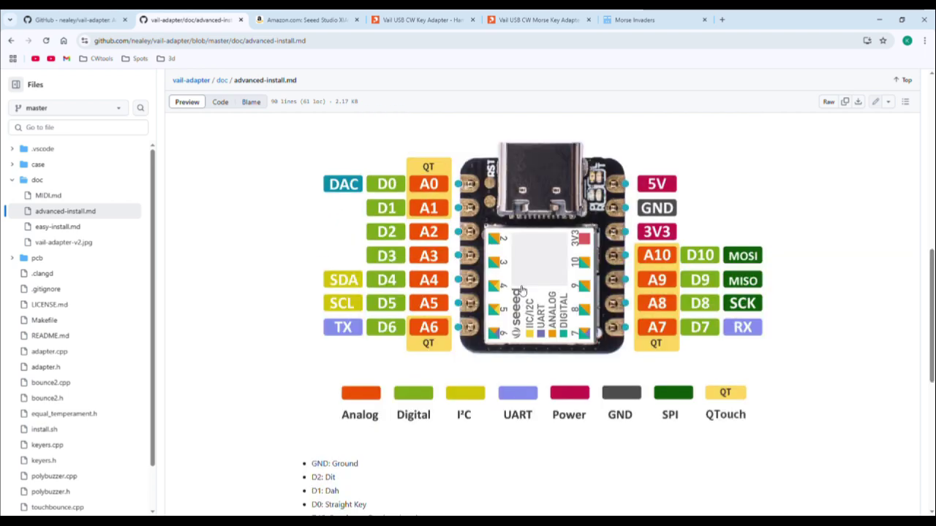
scroll(530, 274, down, 2)
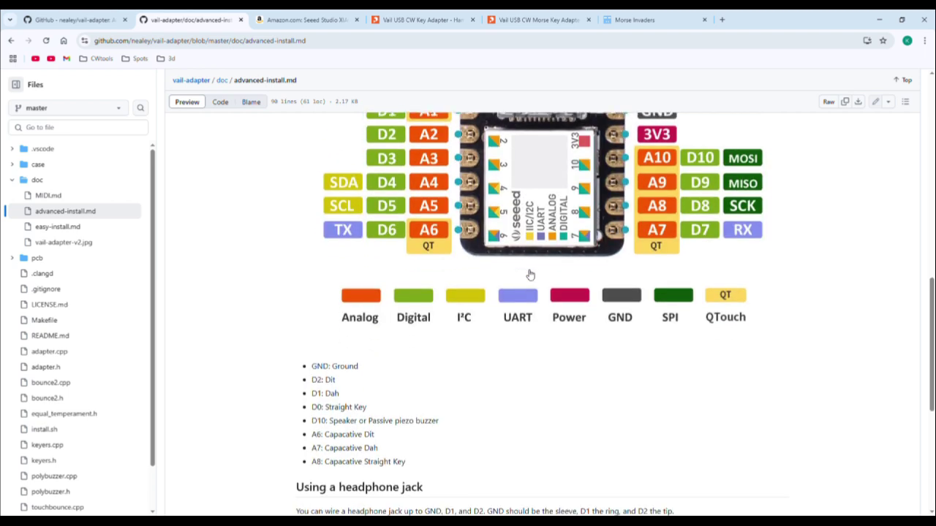
scroll(530, 274, down, 2)
scroll(529, 274, up, 4)
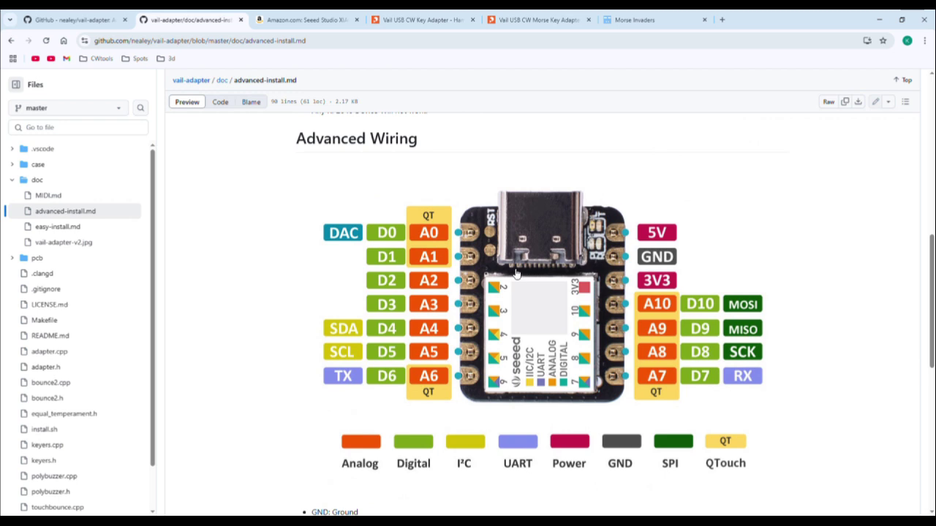
- Return from the advanced install document to the vail-adapter repository's main page
scroll(515, 273, up, 1)
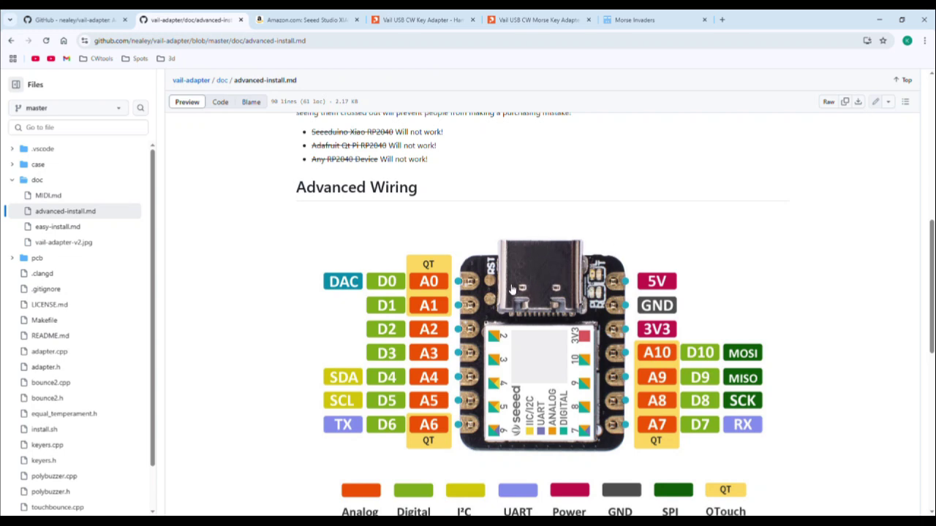
scroll(512, 290, up, 1)
scroll(511, 289, up, 5)
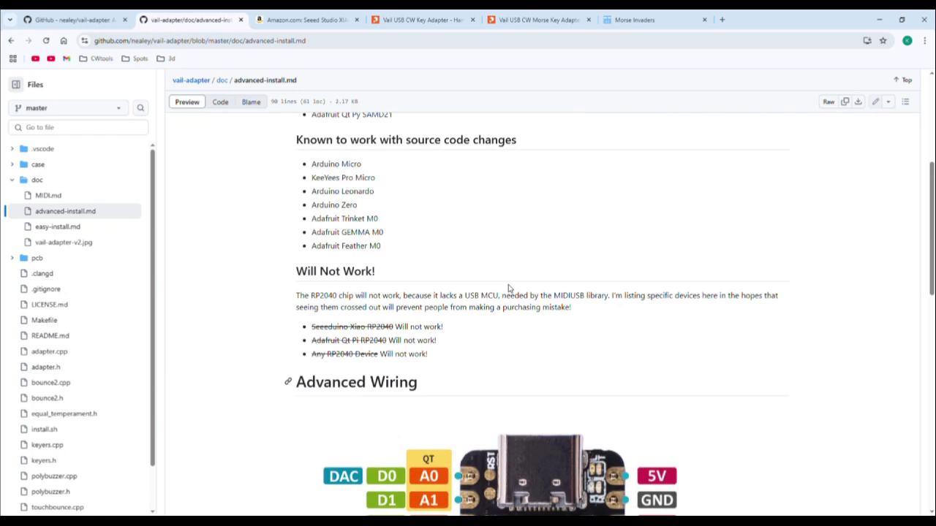
scroll(510, 289, up, 1)
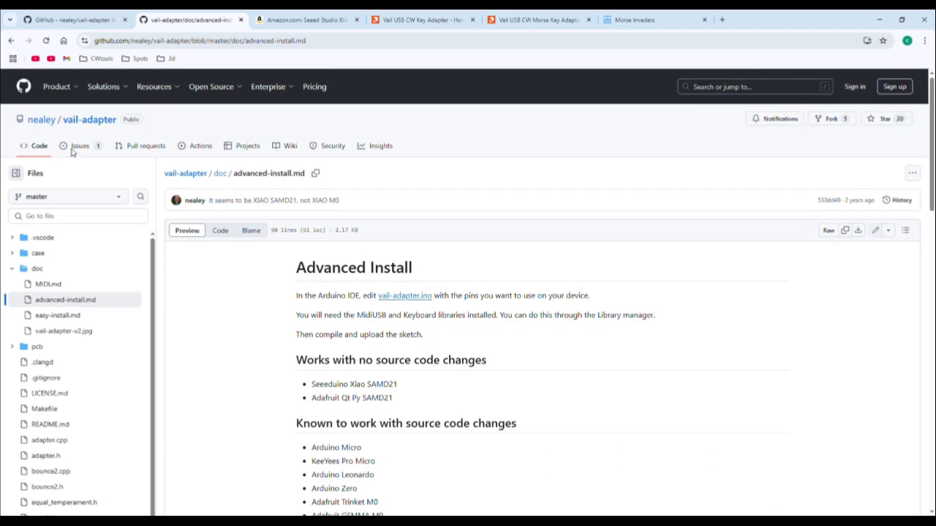
click(204, 177)
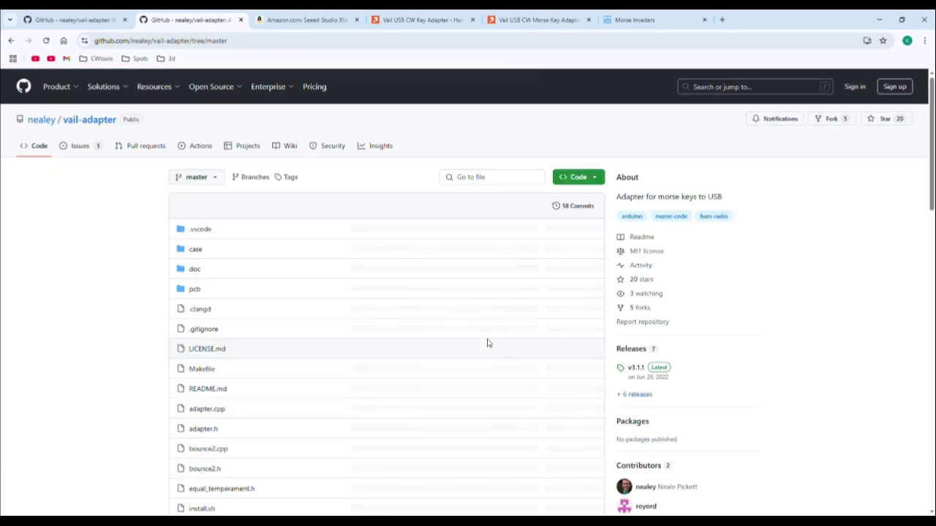
- Reopen the Easy Setup guide from the README and follow its link to the firmware releases
scroll(410, 322, down, 15)
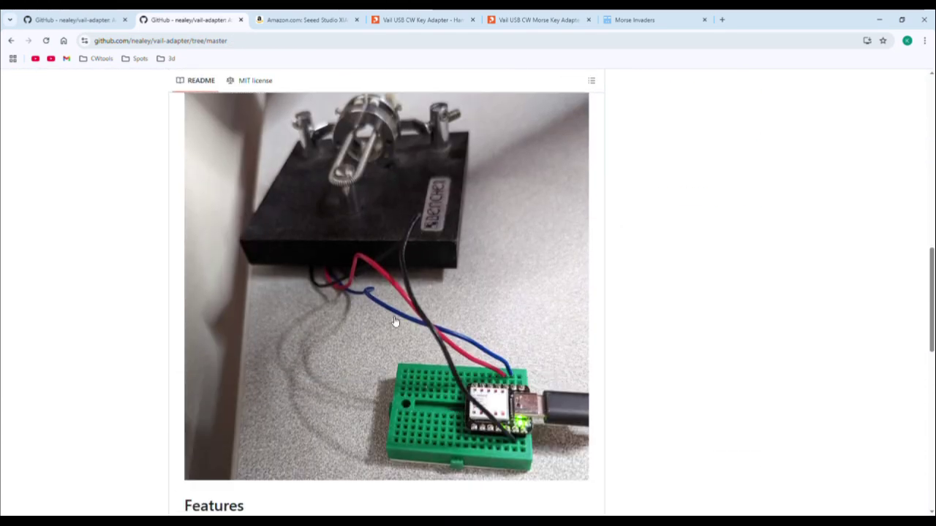
scroll(397, 319, down, 6)
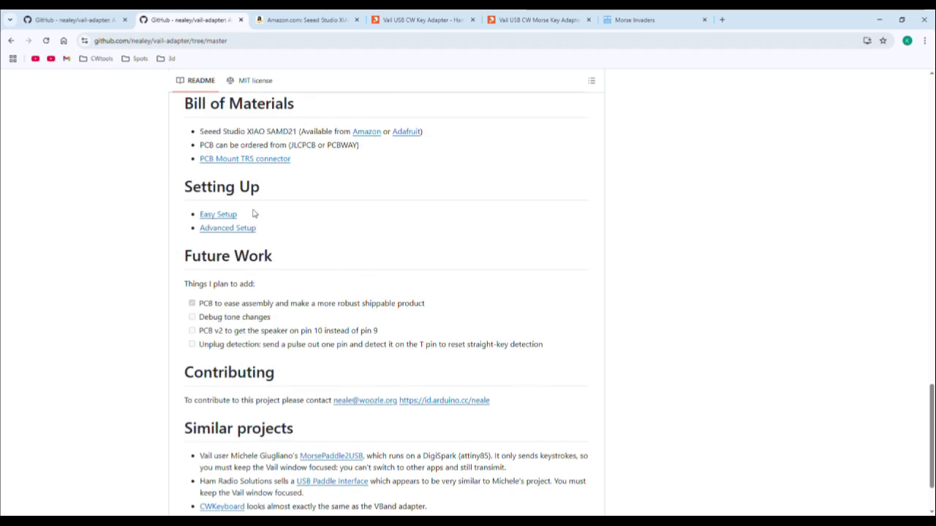
click(226, 216)
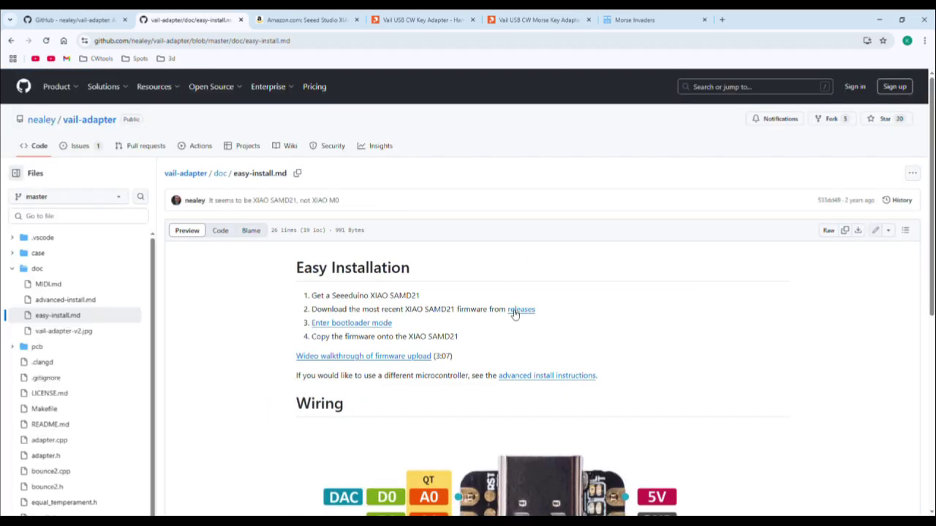
click(521, 311)
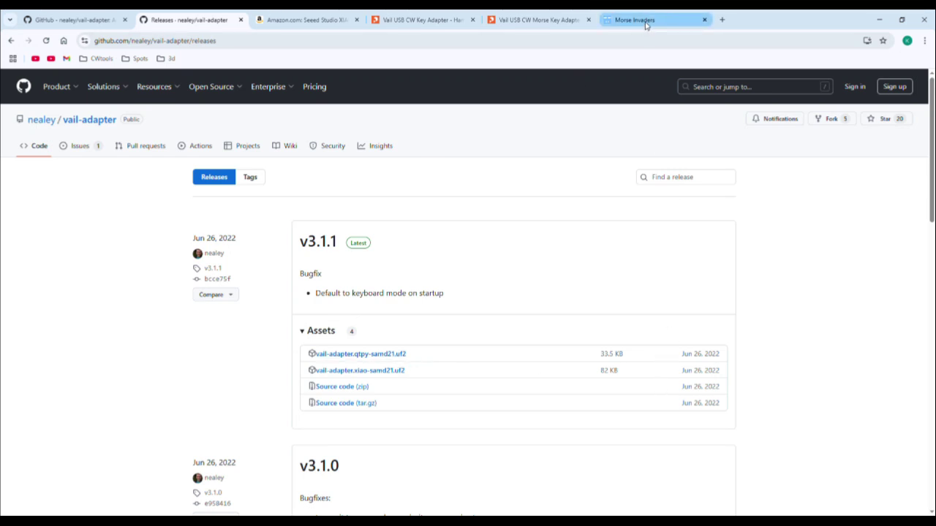
- Go back to the advanced install document, and view the Printables page for the Vail USB CW Key Adapter case
key(alt+Left)
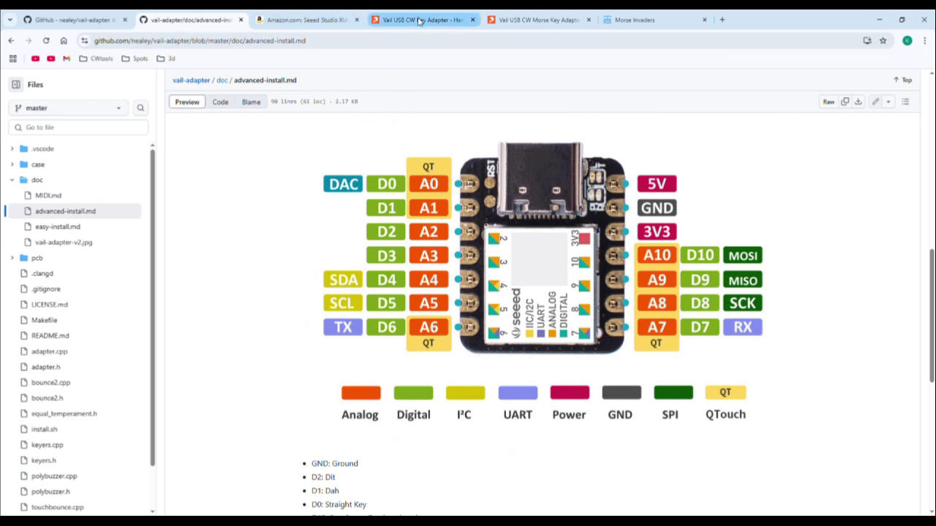
click(418, 21)
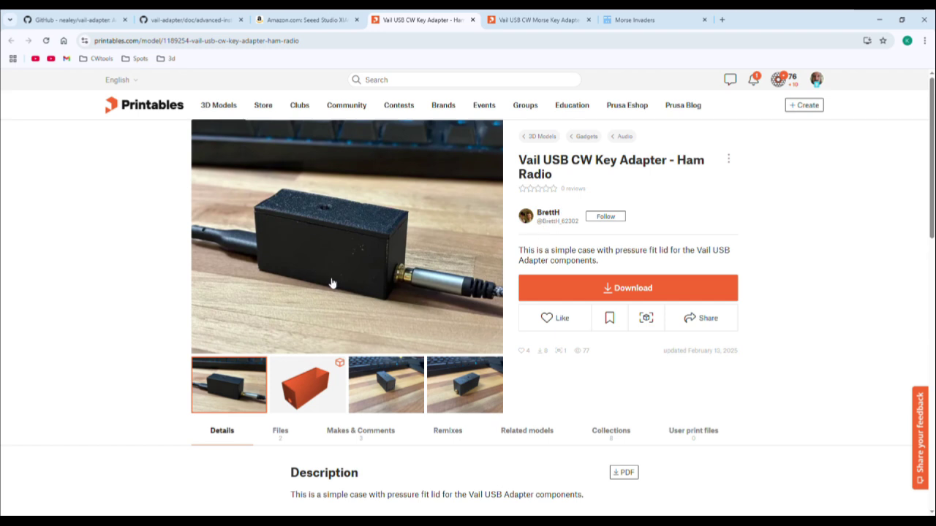
scroll(392, 356, down, 1)
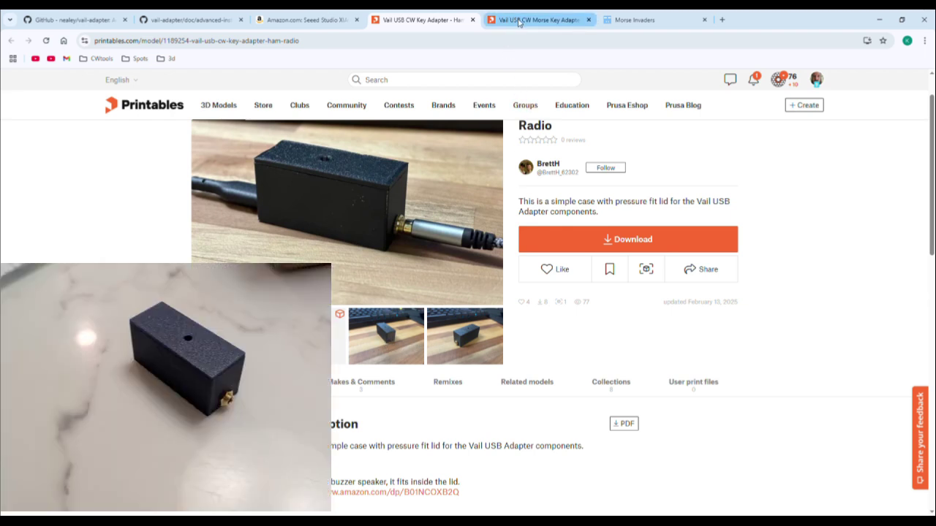
- View the Printables page for the Vail USB CW Morse Key Adapter enclosure and read its description of the PCB and kit
click(518, 23)
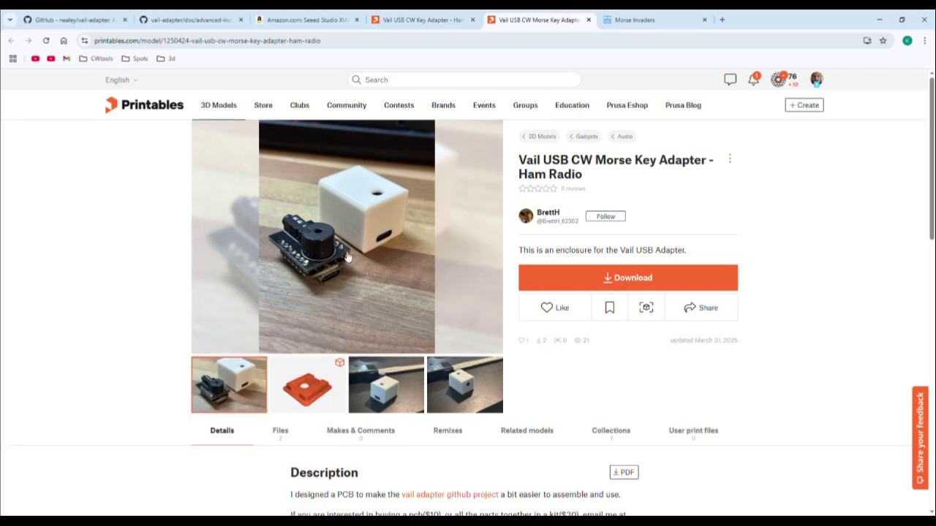
scroll(511, 380, down, 3)
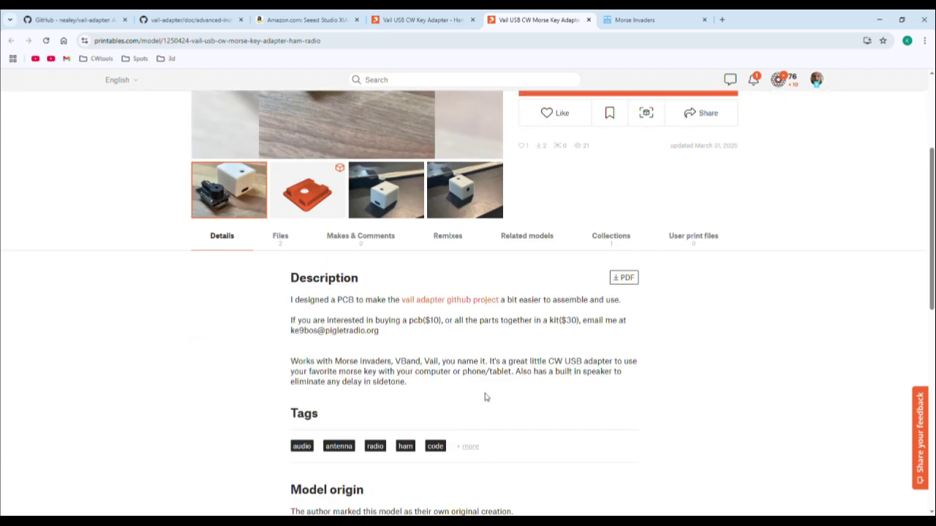
scroll(372, 360, up, 3)
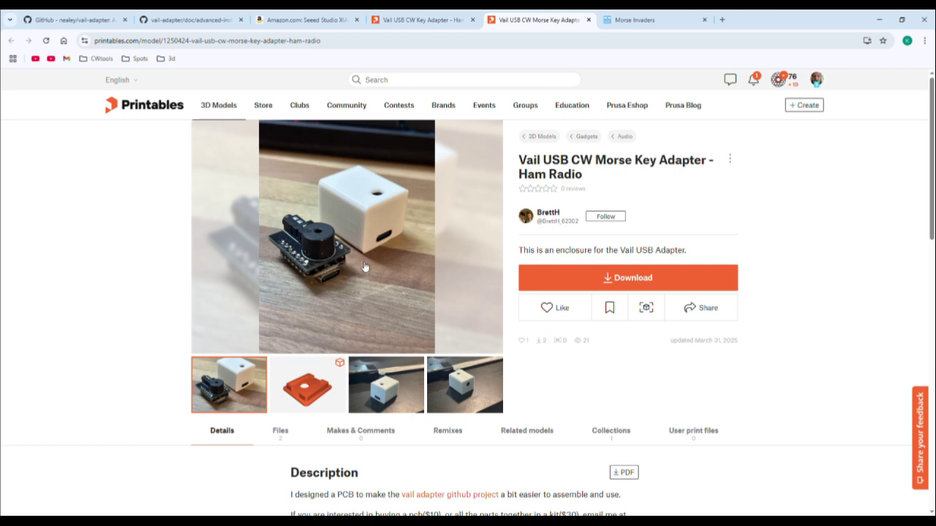
scroll(369, 270, down, 2)
scroll(454, 271, up, 1)
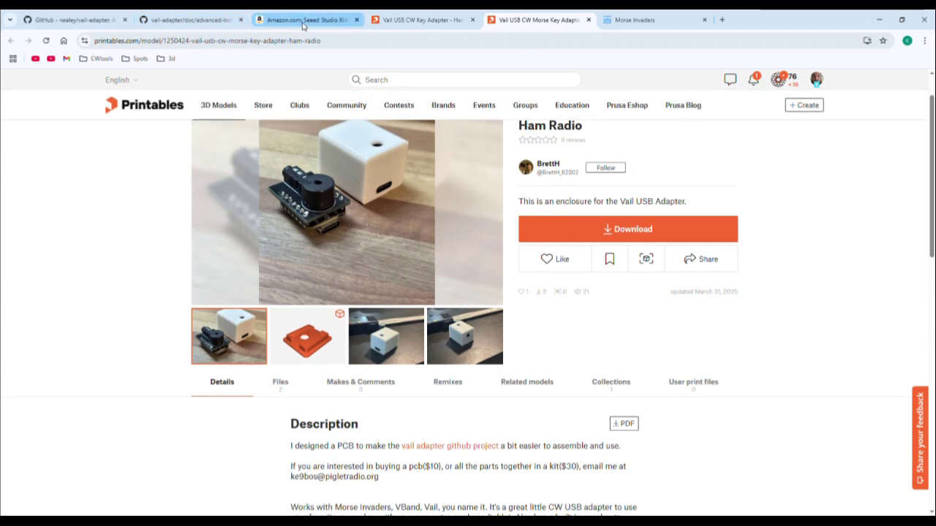
- Switch to the Vail website and set its repeater to Null (no transmit)
click(643, 20)
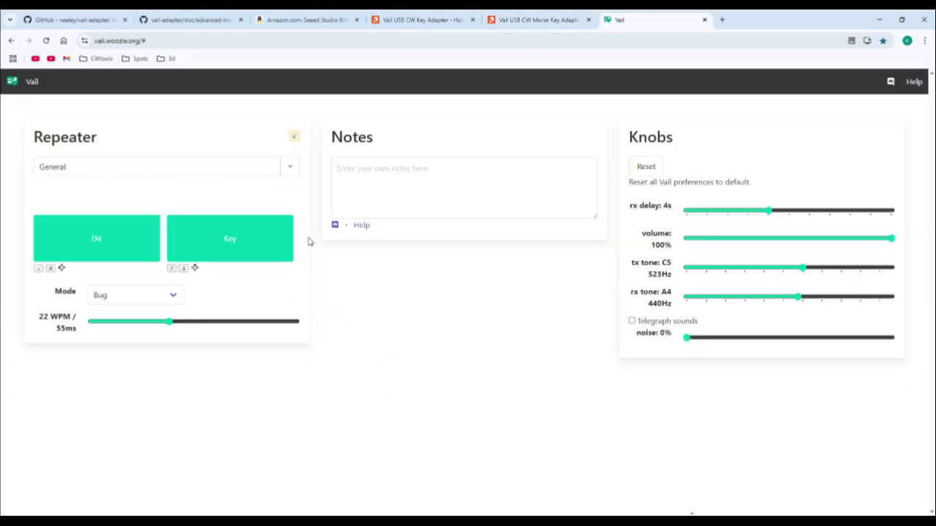
click(298, 171)
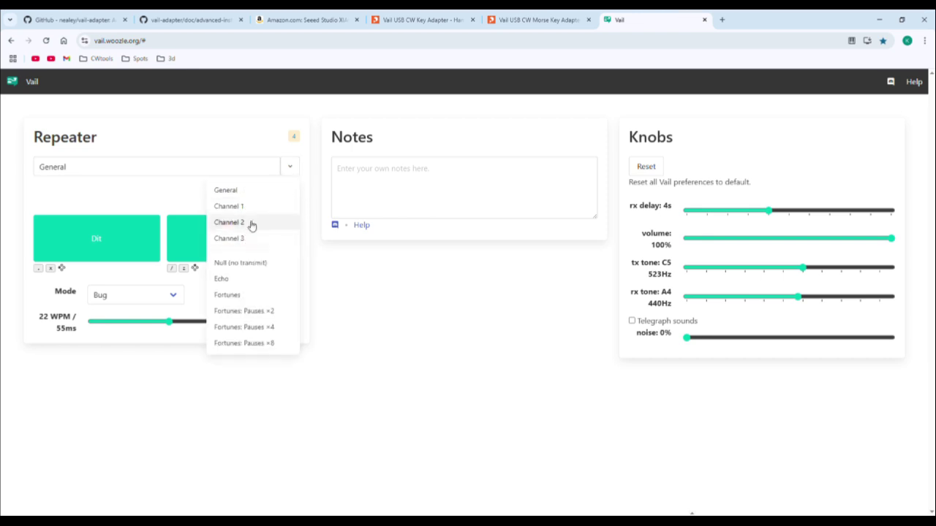
click(266, 265)
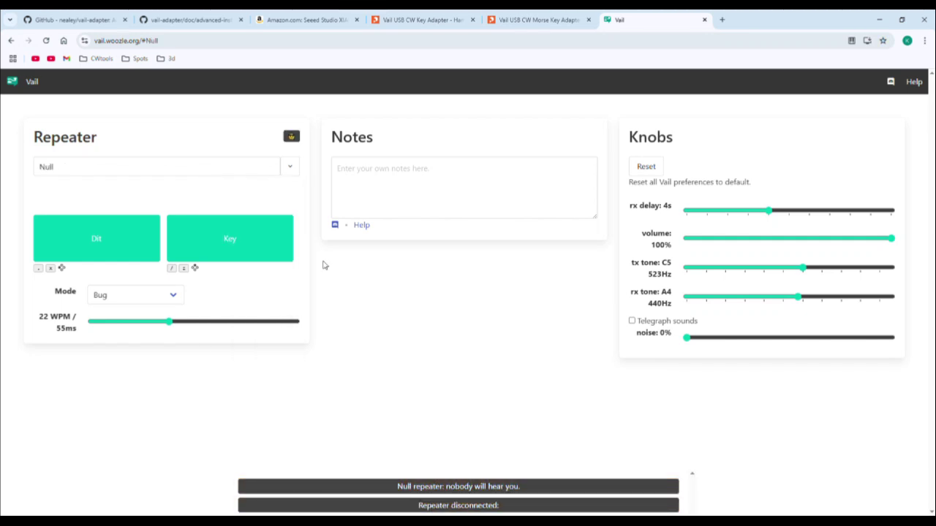
- Try the Straight Key / Cootie and Bug keyer modes in Vail, and set the sending speed to 27 WPM
click(175, 298)
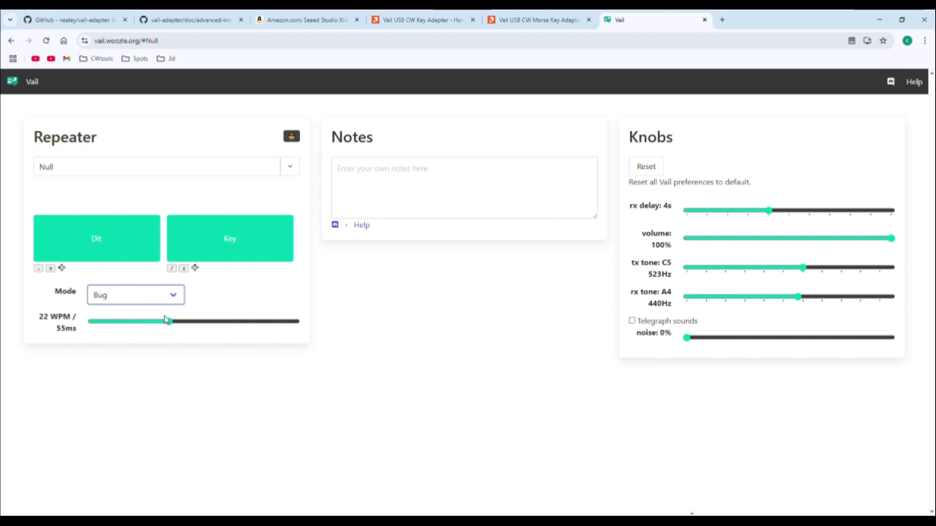
key(Up)
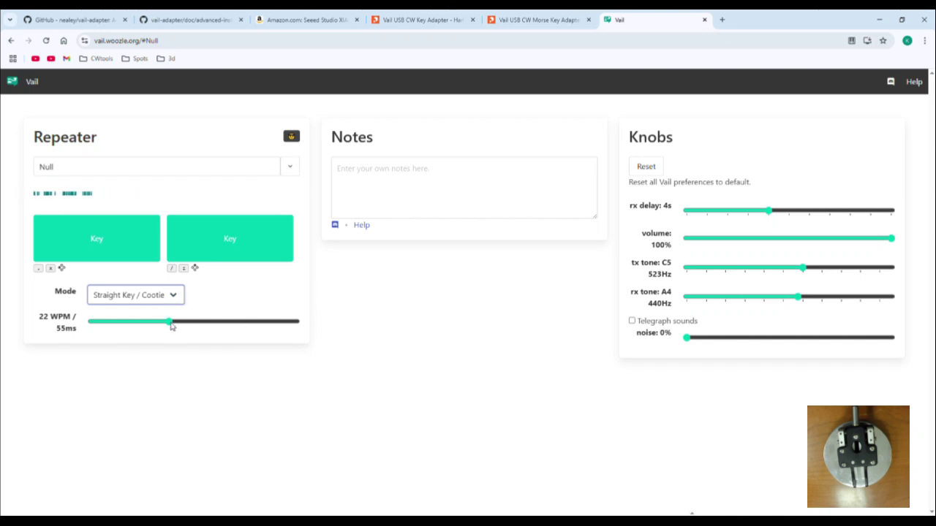
key(Down)
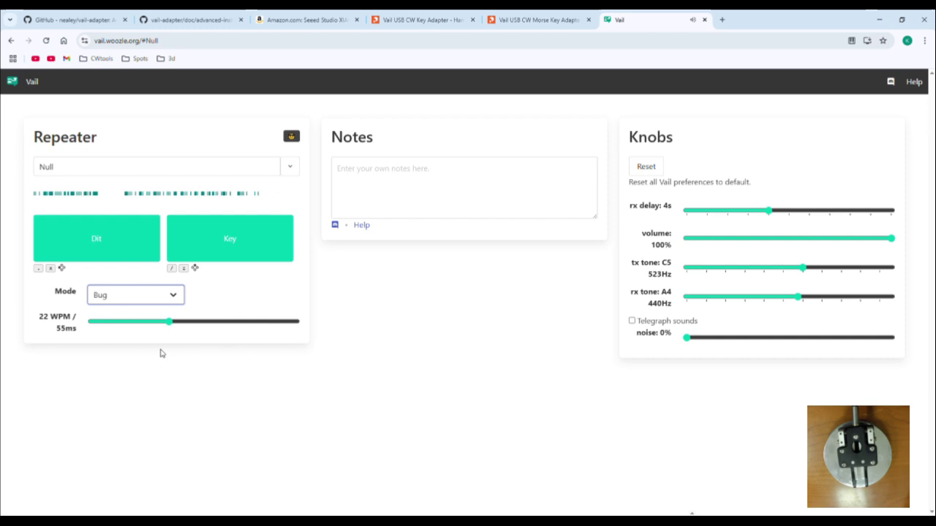
drag(169, 321, 188, 323)
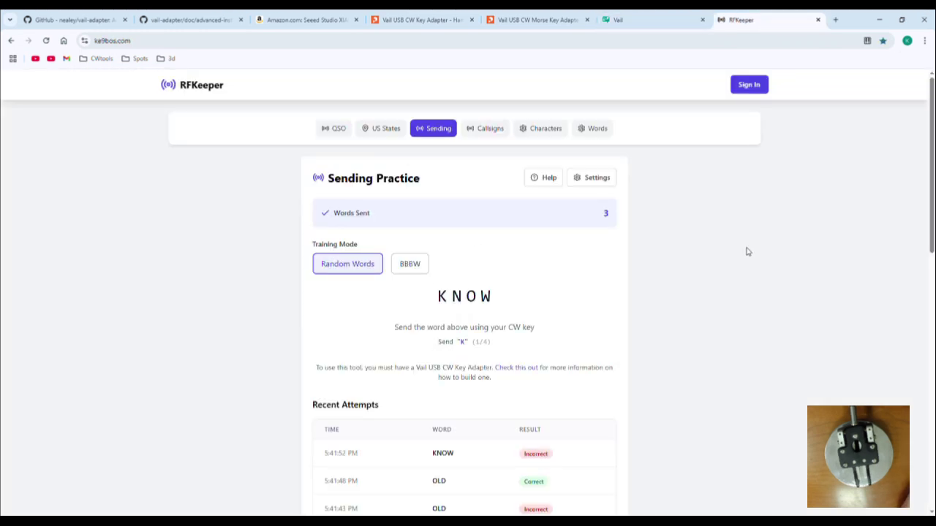
- Visit RFKeeper's QSO section, return to Sending practice, and initialize the Vail USB adapter from its setup dialog
click(333, 130)
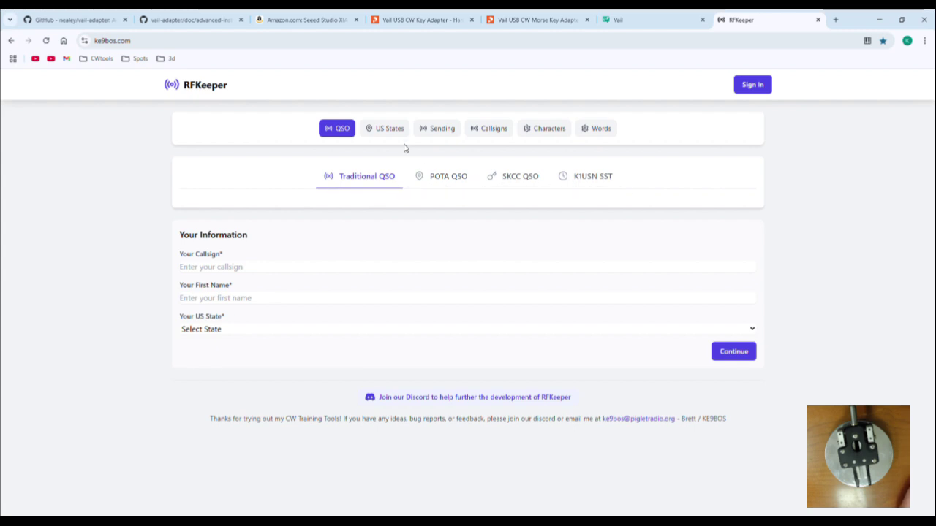
click(424, 136)
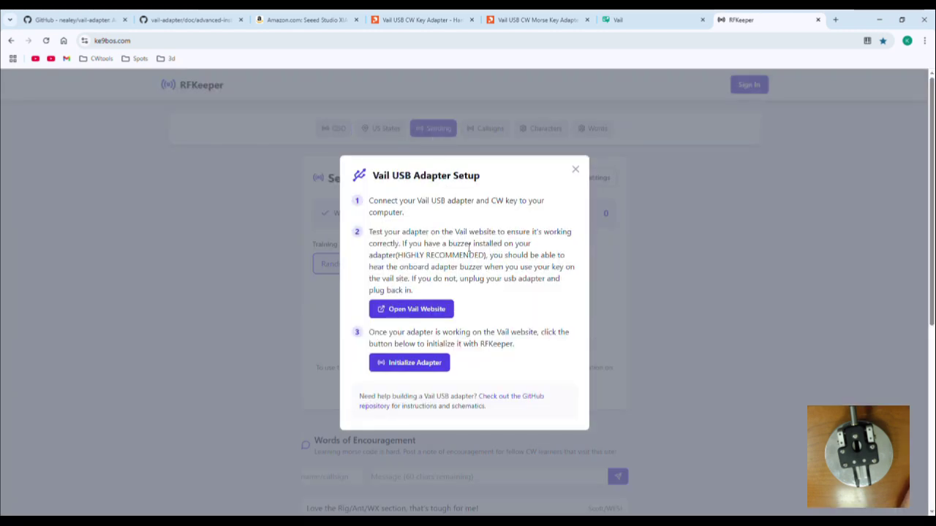
click(441, 363)
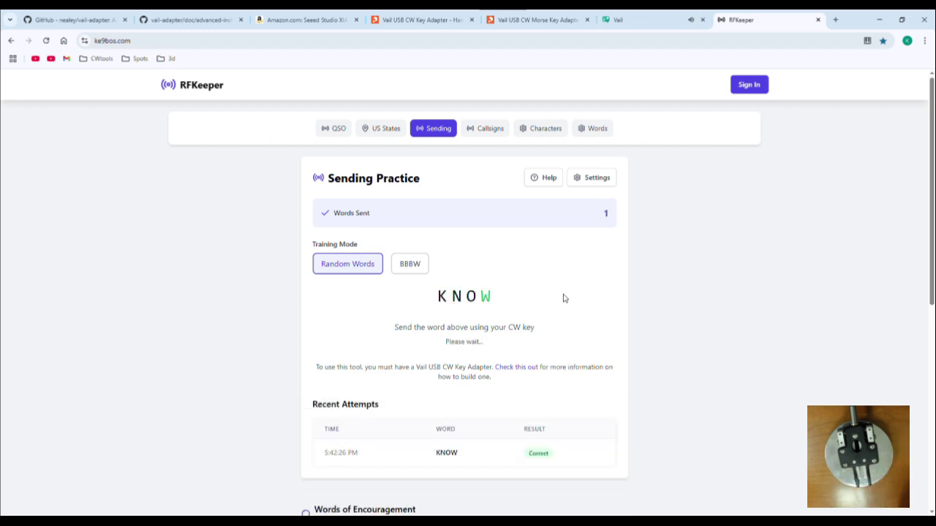
- Switch to the Vail website, change the keyer mode to Bug, and return to RFKeeper
click(645, 15)
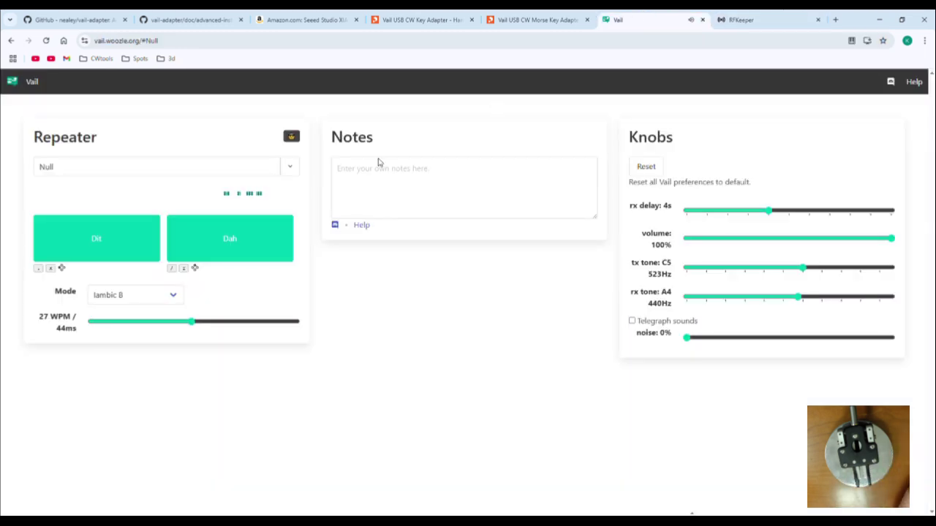
click(117, 329)
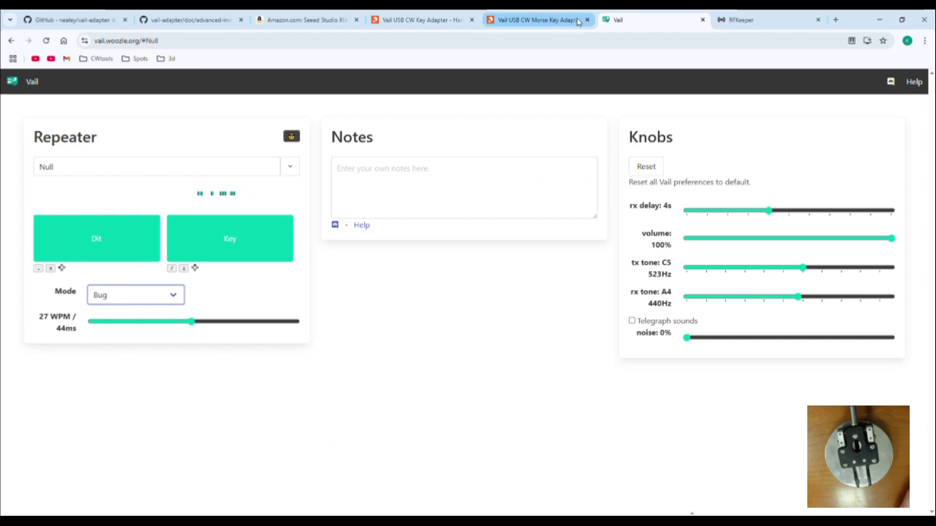
click(735, 22)
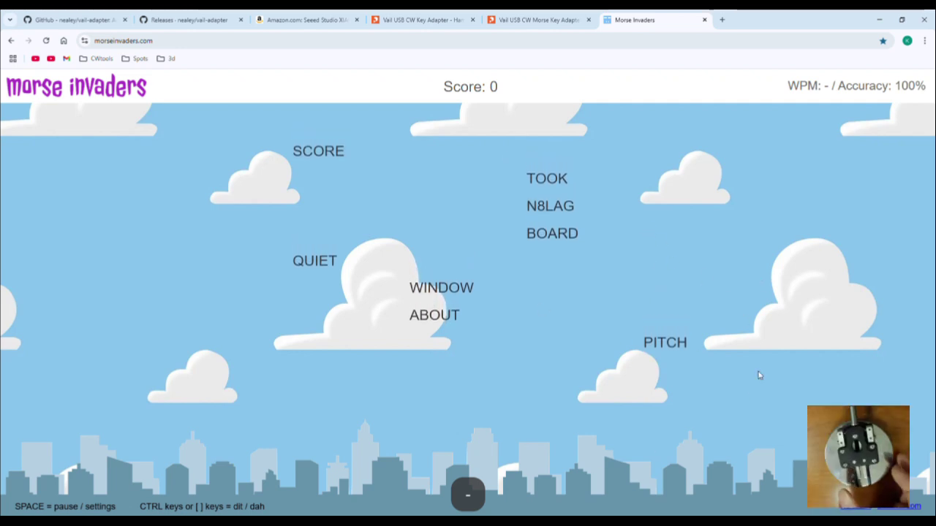
- Send the falling word PITCH in Morse code in the Morse Invaders game
key(ctrl)
key(ctrl)
key(ctrl)
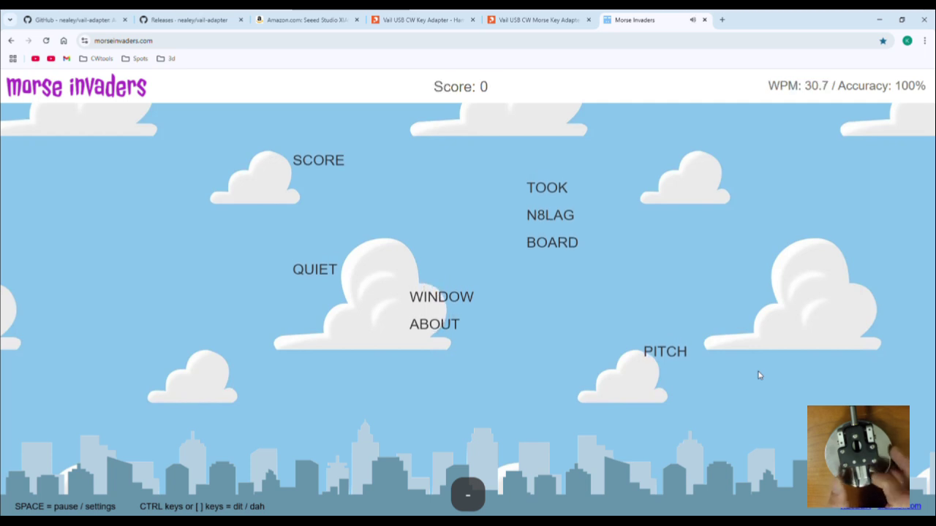
key(ctrl)
key(ctrl)
key(ctrl)
key(ctrl)
key(ctrl)
key(ctrl)
key(ctrl)
key(ctrl)
key(ctrl)
key(ctrl)
key(ctrl)
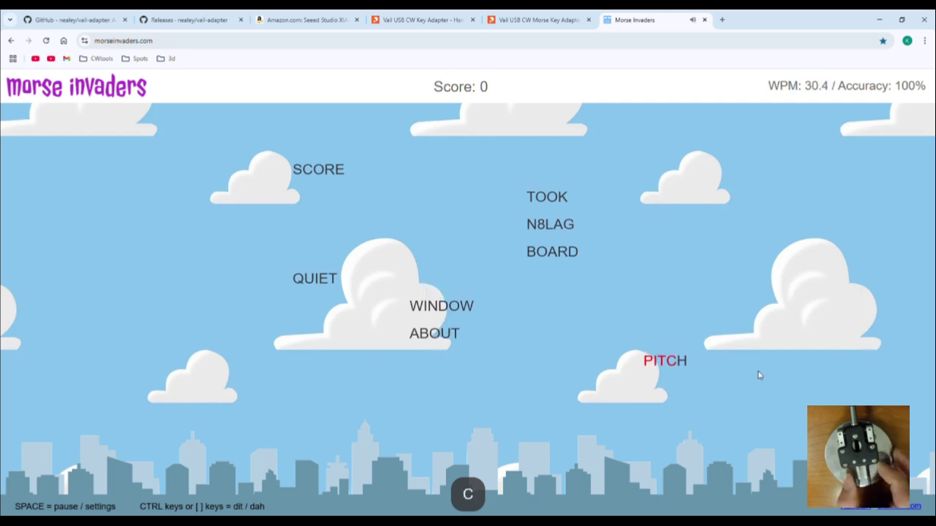
key(ctrl)
key(ctrl)
key(ctrl)
key(ctrl)
- Send the falling word ABOUT in Morse code
key(ctrl)
key(ctrl)
key(ctrl)
key(ctrl)
key(ctrl)
key(ctrl)
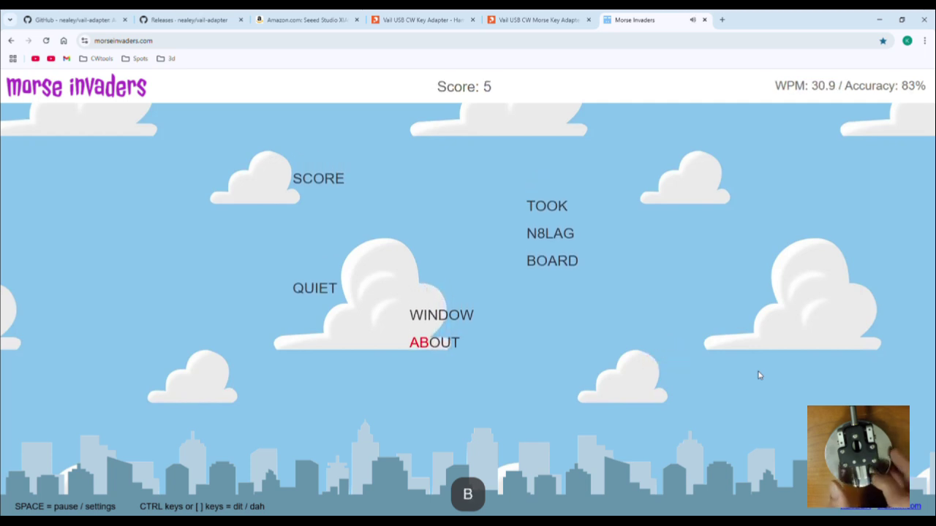
key(ctrl)
key(ctrl)
key(ctrl)
key(ctrl)
key(ctrl)
key(ctrl)
key(ctrl)
- Send the falling word WINDOW in Morse code
key(ctrl)
key(ctrl)
key(ctrl)
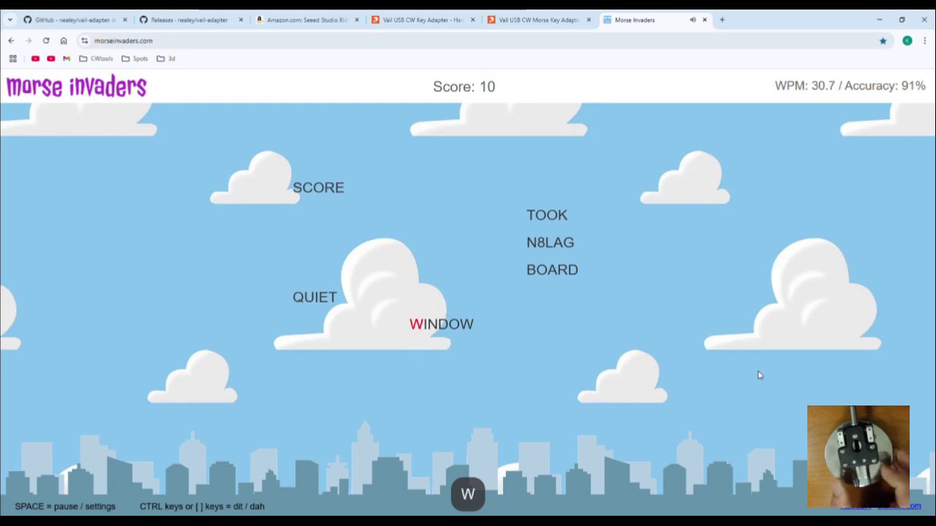
key(ctrl)
key(ctrl)
key(ctrl)
key(ctrl)
key(ctrl)
key(ctrl)
key(ctrl)
key(ctrl)
key(ctrl)
key(ctrl)
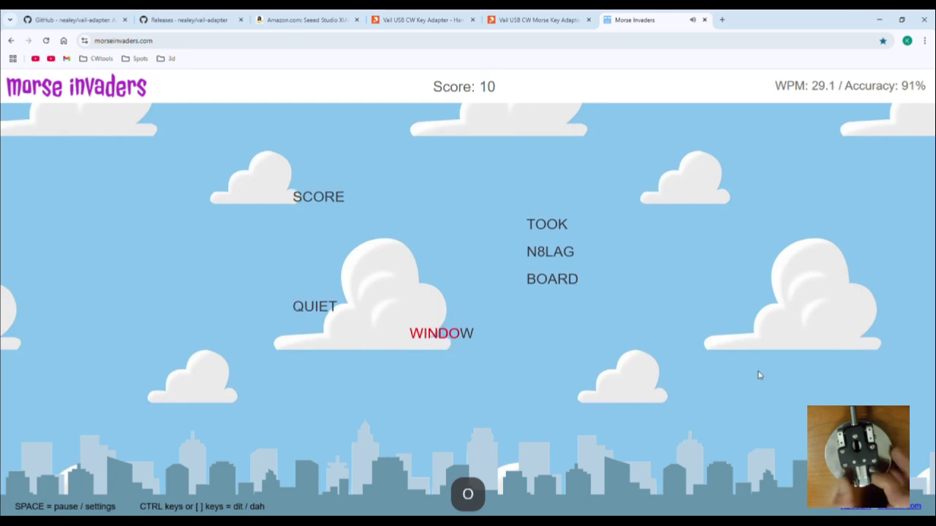
key(ctrl)
key(ctrl)
key(ctrl)
- Send the falling word QUIET in Morse code, starting over after any wrongly sent letter
key(ctrl)
key(ctrl)
key(ctrl)
key(ctrl)
key(ctrl)
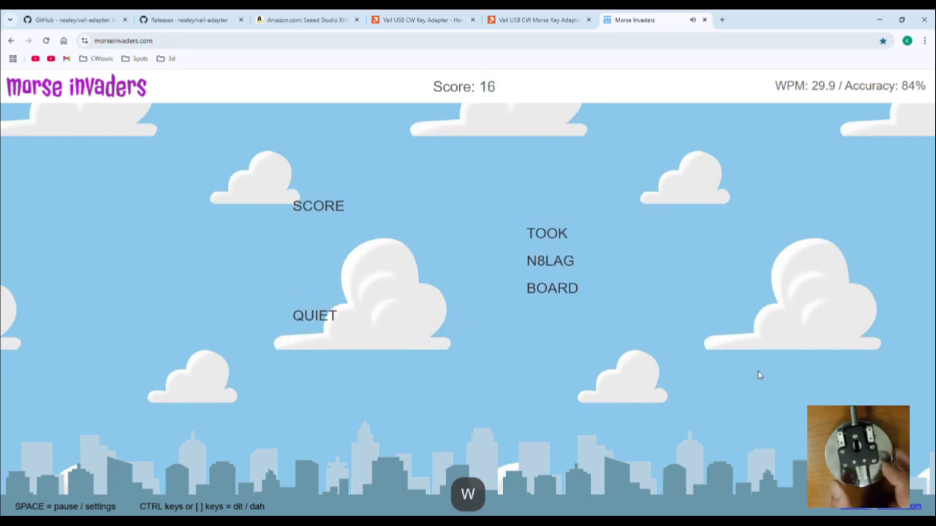
key(ctrl)
key(ctrl)
key(ctrl)
key(ctrl)
key(ctrl)
key(ctrl)
key(ctrl)
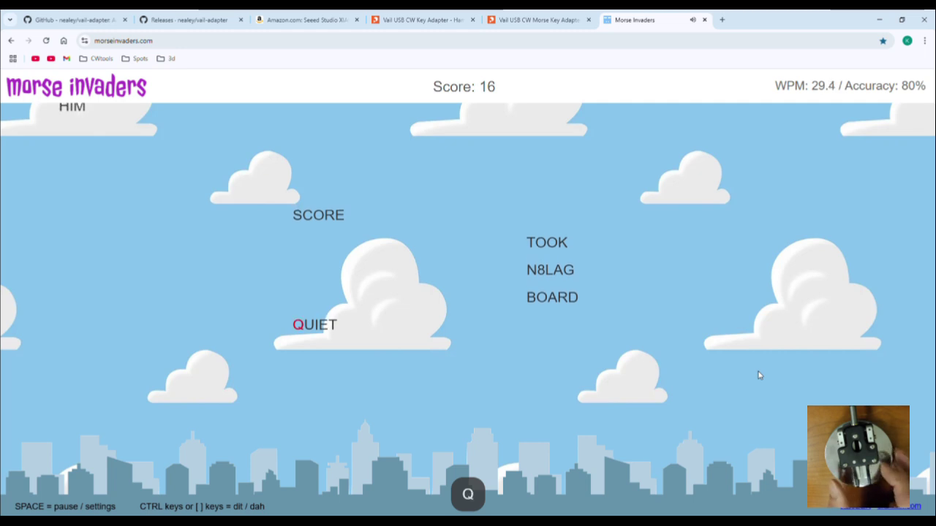
key(ctrl)
key(ctrl)
key(ctrl)
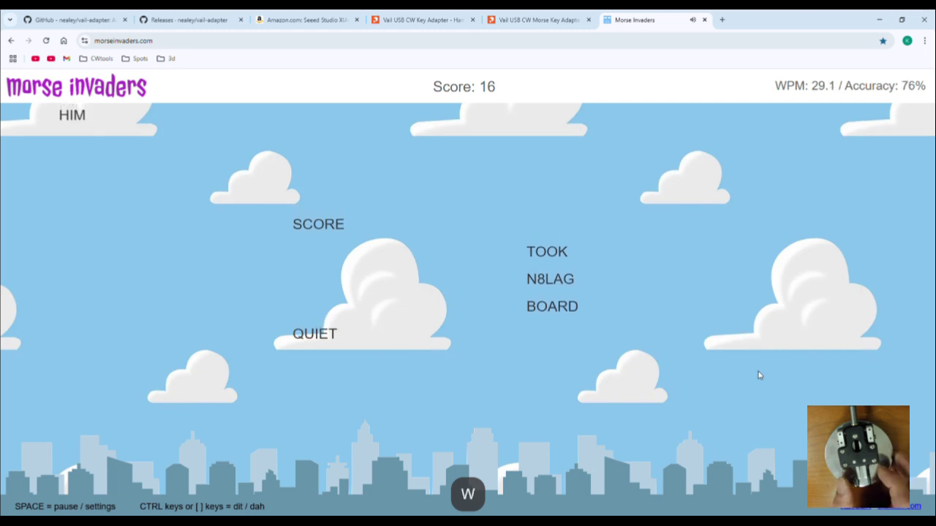
key(ctrl)
key(ctrl)
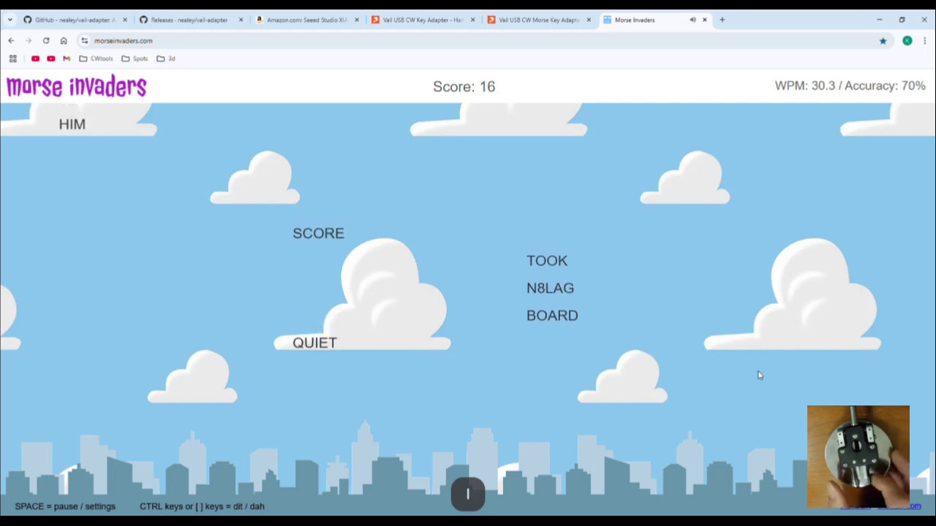
key(ctrl)
key(ctrl)
key(ctrl)
key(ctrl)
key(ctrl)
key(ctrl)
key(ctrl)
key(ctrl)
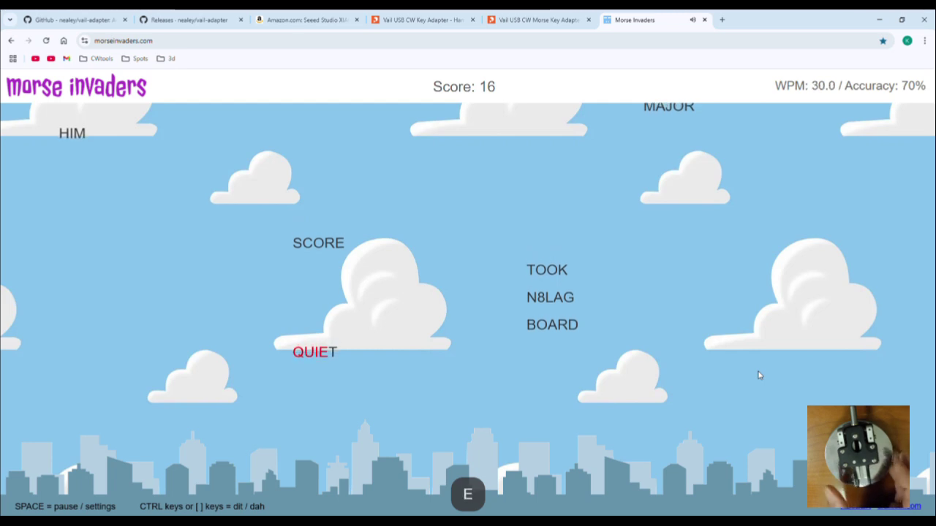
key(ctrl)
- Send the falling word BOARD in Morse code
key(ctrl)
key(ctrl)
key(ctrl)
key(ctrl)
key(ctrl)
key(ctrl)
key(ctrl)
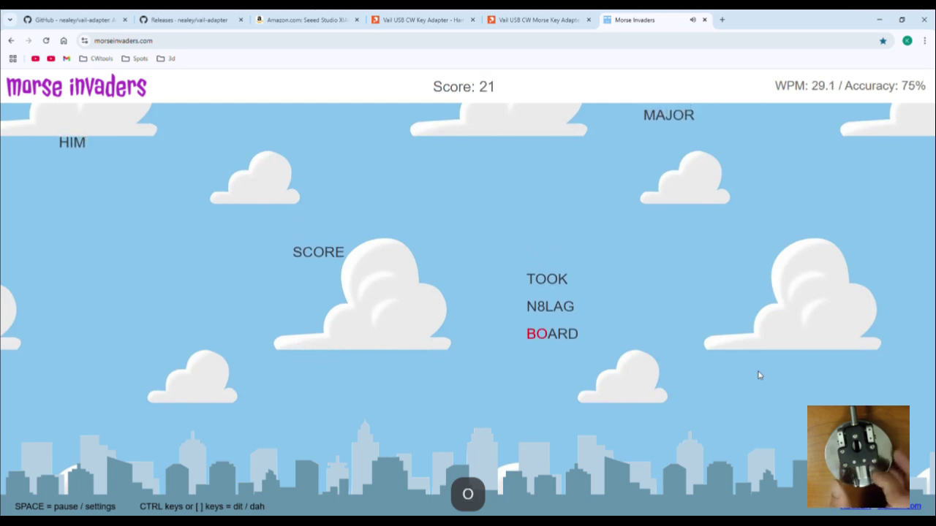
key(ctrl)
key(ctrl)
key(ctrl)
key(ctrl)
key(ctrl)
key(ctrl)
key(ctrl)
key(ctrl)
- Send the falling callsign N8LAG in Morse code
key(ctrl)
key(ctrl)
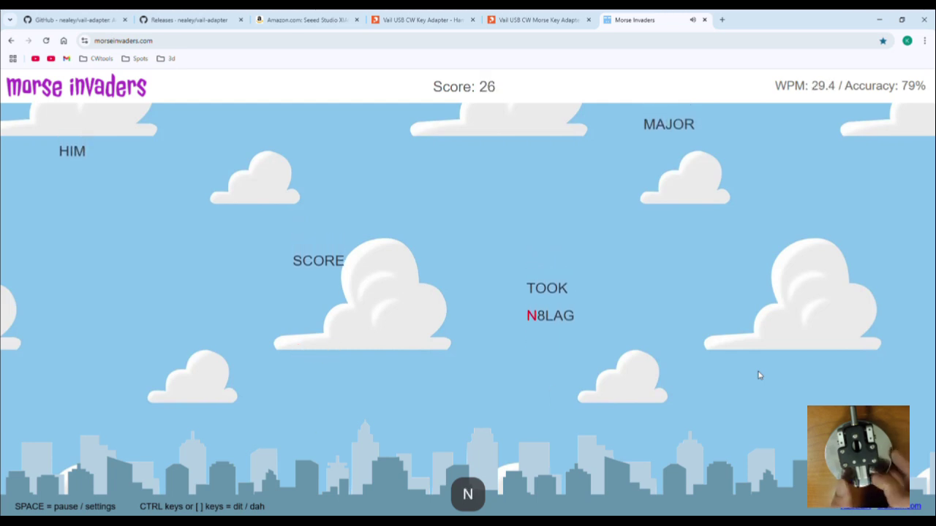
key(ctrl)
key(ctrl)
key(ctrl)
key(ctrl)
key(ctrl)
key(ctrl)
key(ctrl)
key(ctrl)
key(ctrl)
key(ctrl)
key(ctrl)
key(ctrl)
key(ctrl)
key(ctrl)
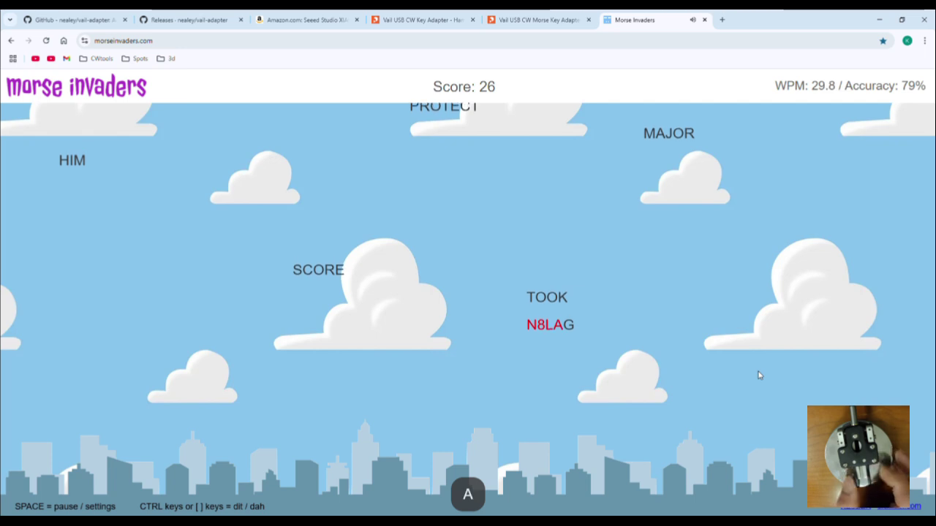
key(ctrl)
key(ctrl)
key(ctrl)
- Send the falling word TOOK in Morse code
key(ctrl)
key(ctrl)
key(ctrl)
key(ctrl)
key(ctrl)
key(ctrl)
key(ctrl)
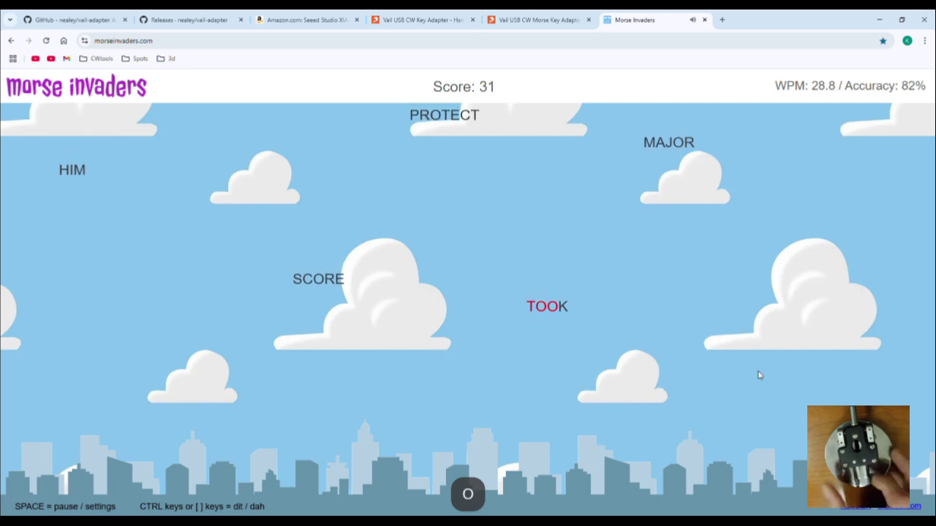
key(ctrl)
key(ctrl)
key(ctrl)
- Send the falling word SCORE in Morse code
key(ctrl)
key(ctrl)
key(ctrl)
key(ctrl)
key(ctrl)
key(ctrl)
key(ctrl)
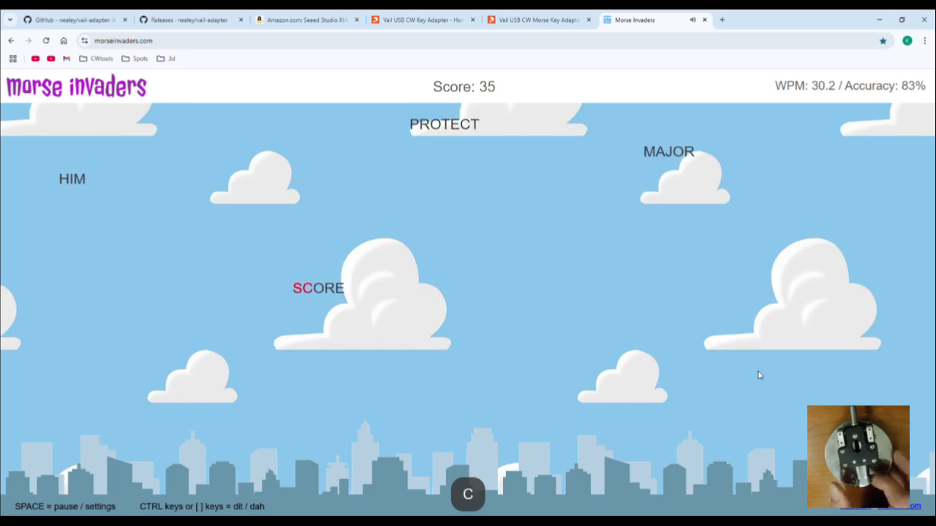
key(ctrl)
key(ctrl)
key(ctrl)
key(ctrl)
key(ctrl)
key(ctrl)
key(ctrl)
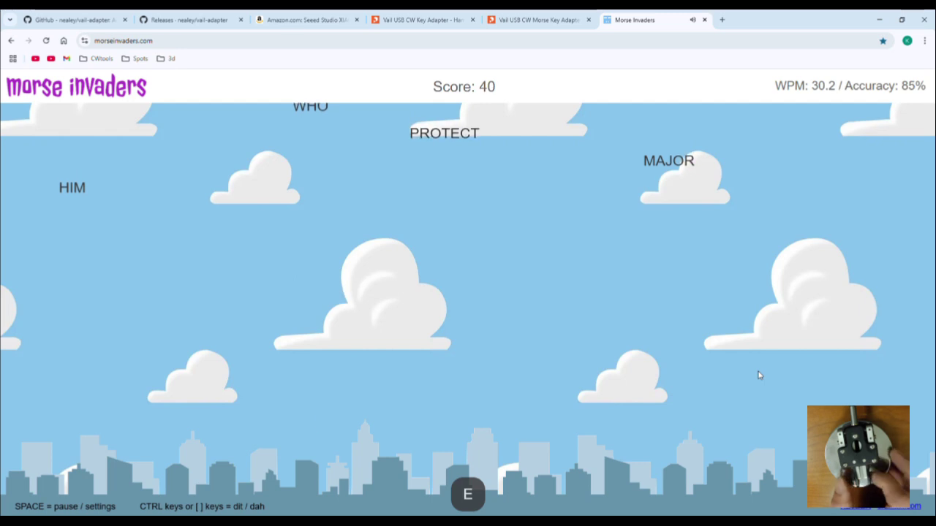
- Send the falling word MAJOR in Morse code
key(ctrl)
key(ctrl)
key(ctrl)
key(ctrl)
key(ctrl)
key(ctrl)
key(ctrl)
key(ctrl)
key(ctrl)
key(ctrl)
key(ctrl)
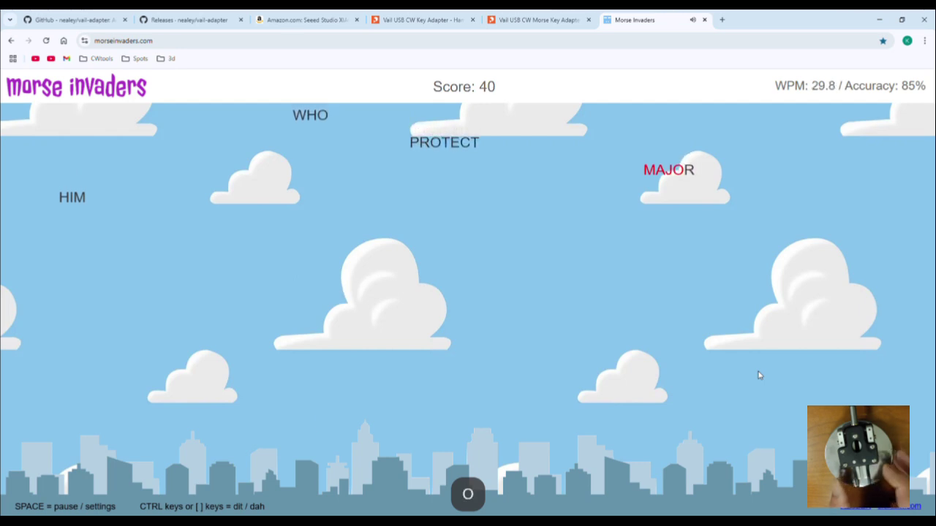
key(ctrl)
key(ctrl)
key(ctrl)
- Send the falling word PROTECT in Morse code
key(ctrl)
key(ctrl)
key(ctrl)
key(ctrl)
key(ctrl)
key(ctrl)
key(ctrl)
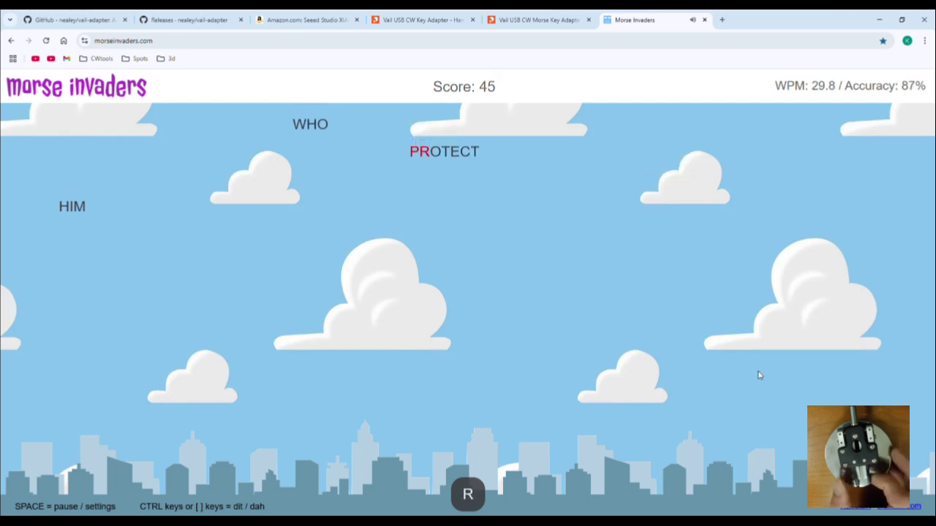
key(ctrl)
key(ctrl)
key(ctrl)
key(ctrl)
key(ctrl)
key(ctrl)
key(ctrl)
key(ctrl)
key(ctrl)
key(ctrl)
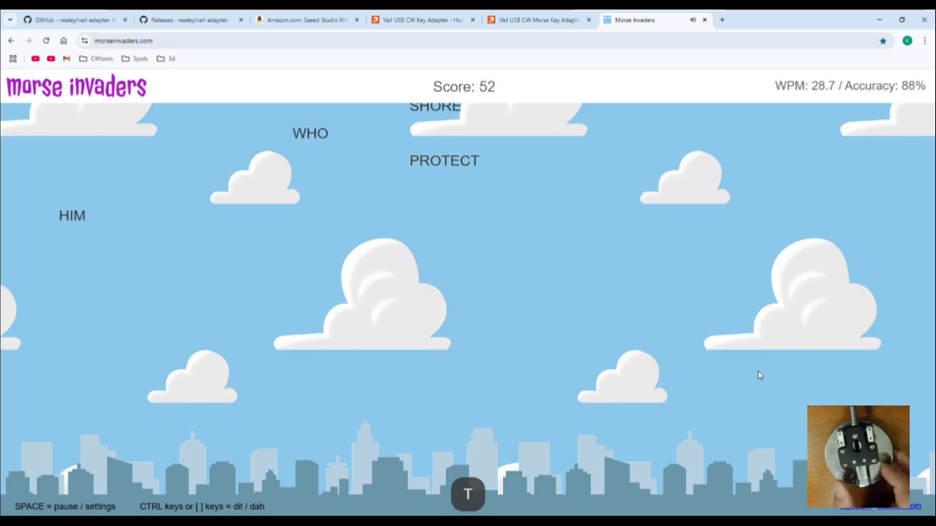
- Send the falling word HIM in Morse code
key(ctrl)
key(ctrl)
key(ctrl)
key(ctrl)
key(ctrl)
key(ctrl)
key(ctrl)
key(ctrl)
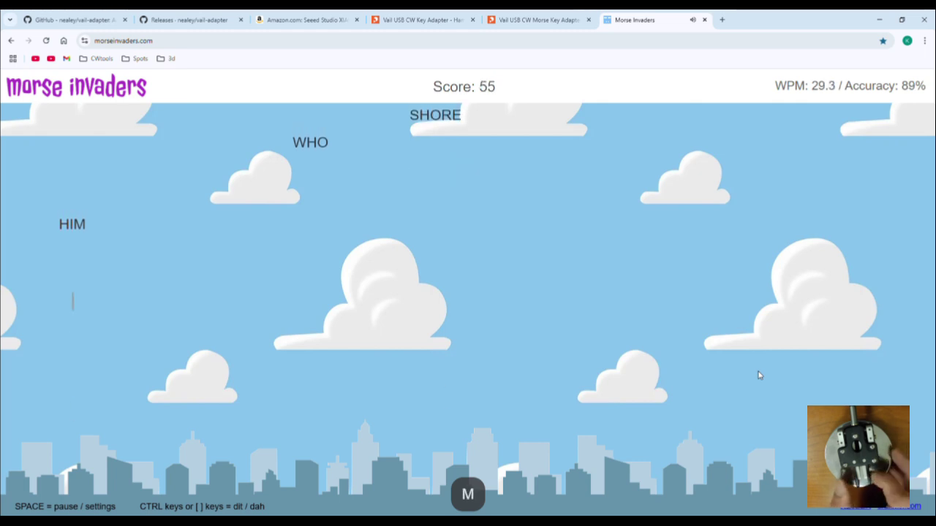
- Send the falling word WHO in Morse code
key(ctrl)
key(ctrl)
key(ctrl)
key(ctrl)
key(ctrl)
key(ctrl)
key(ctrl)
key(ctrl)
key(ctrl)
key(ctrl)
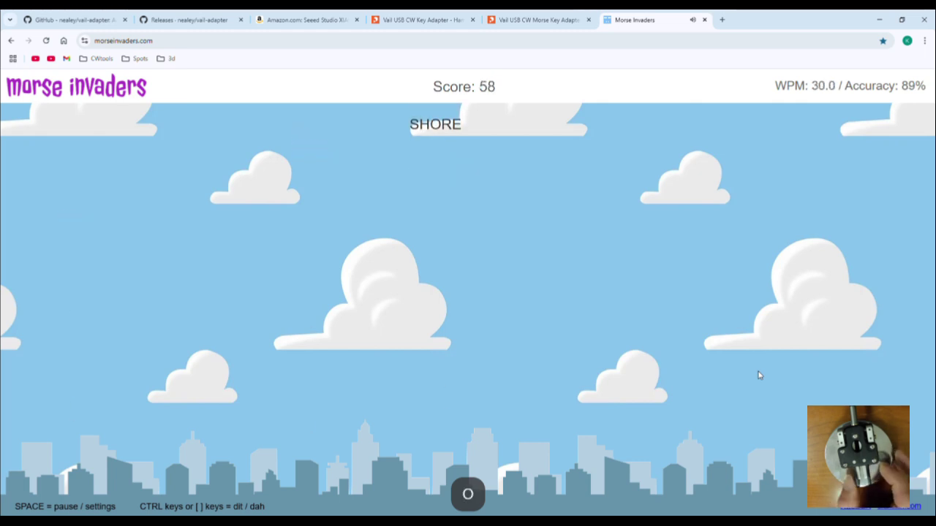
- Send the falling word SHORE in Morse code
key(ctrl)
key(ctrl)
key(ctrl)
key(ctrl)
key(ctrl)
key(ctrl)
key(ctrl)
key(ctrl)
key(ctrl)
key(ctrl)
key(ctrl)
key(ctrl)
key(ctrl)
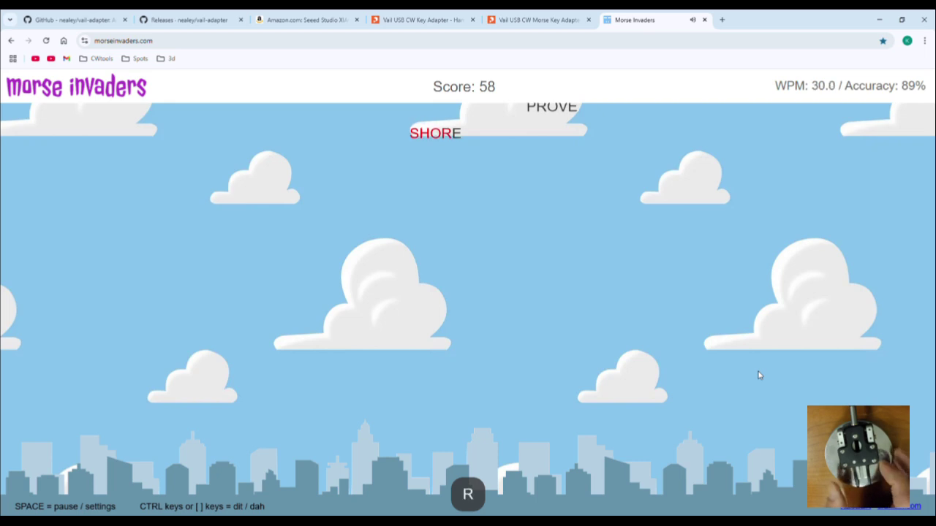
key(ctrl)
- Send the falling word PROVE in Morse code
key(ctrl)
key(ctrl)
key(ctrl)
key(ctrl)
key(ctrl)
key(ctrl)
key(ctrl)
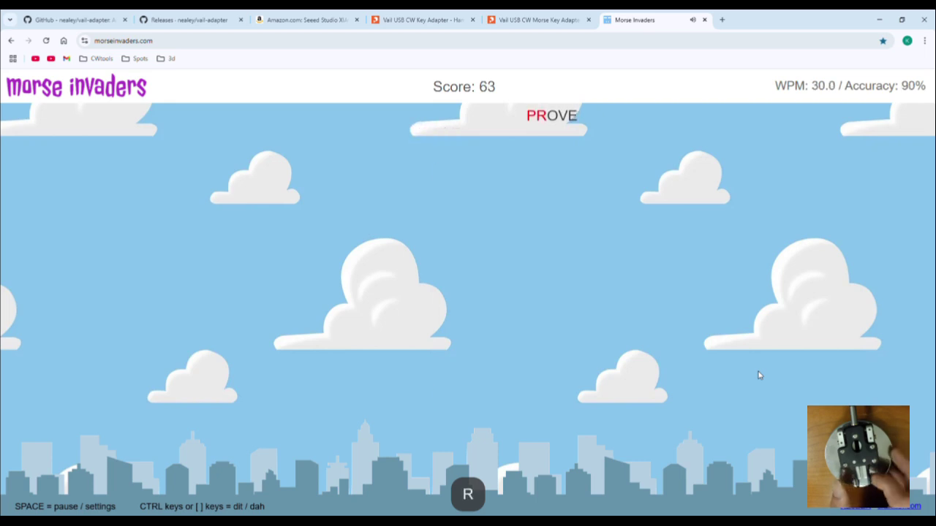
key(ctrl)
key(ctrl)
key(ctrl)
key(ctrl)
key(ctrl)
key(ctrl)
key(ctrl)
key(ctrl)
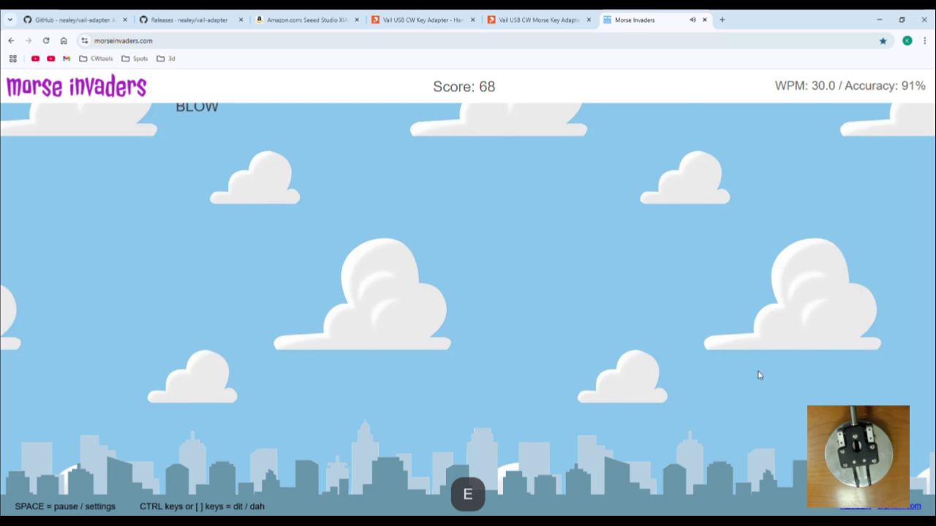
- Send the falling word BLOW in Morse code
key(ctrl)
key(ctrl)
key(ctrl)
key(ctrl)
key(ctrl)
key(ctrl)
key(ctrl)
key(ctrl)
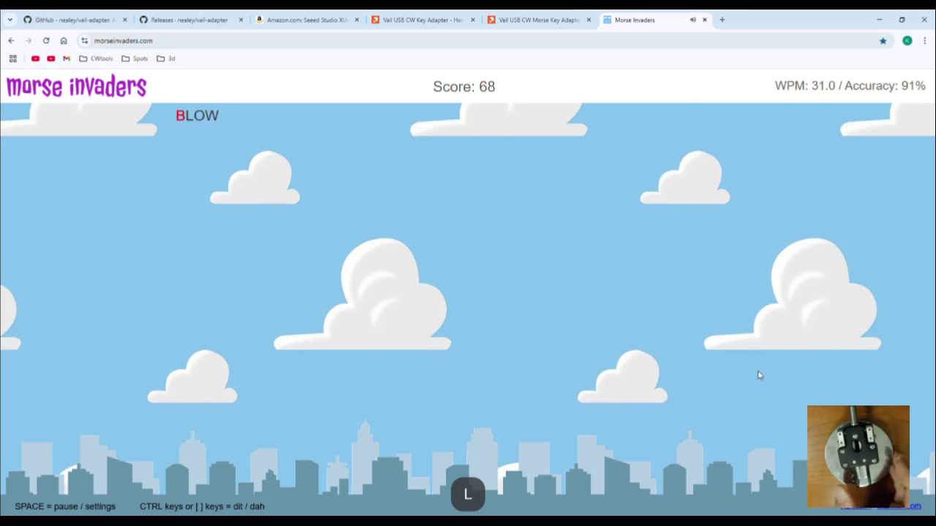
key(ctrl)
key(ctrl)
key(ctrl)
key(ctrl)
key(ctrl)
key(ctrl)
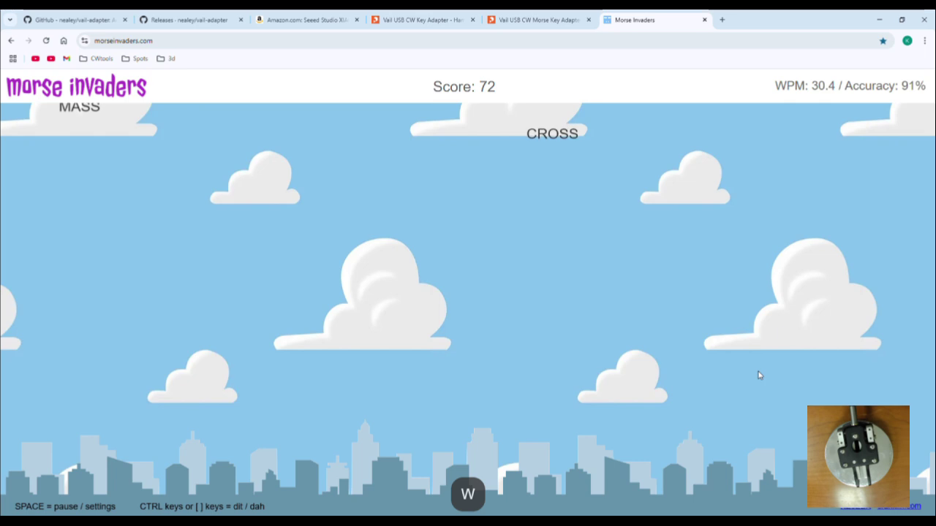
- Send the falling word CROSS in Morse code
key(Control_R)
key(Control_L)
key(Control_R)
key(Control_L)
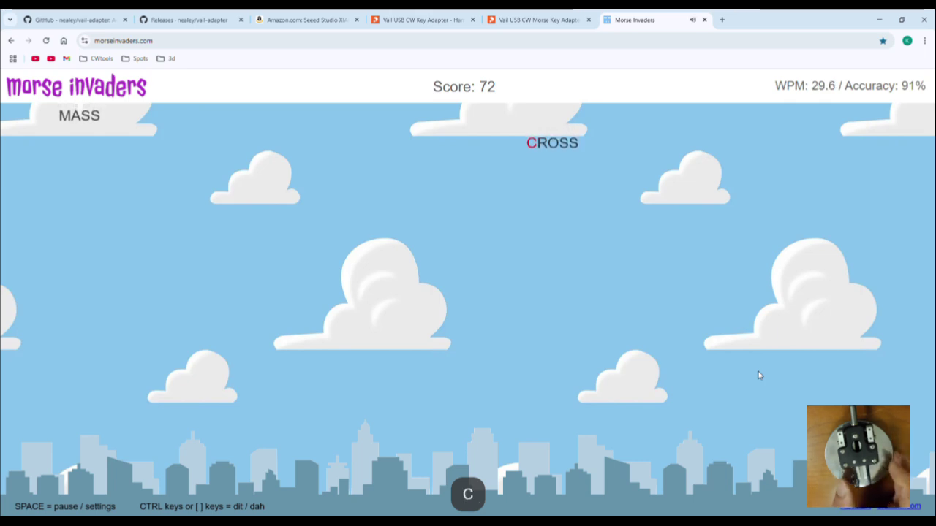
key(Control_L)
key(Control_R)
key(Control_L)
key(Control_R)
key(Control_R)
key(Control_R)
key(Control_L)
key(Control_L)
key(Control_L)
key(Control_L)
key(Control_L)
key(Control_L)
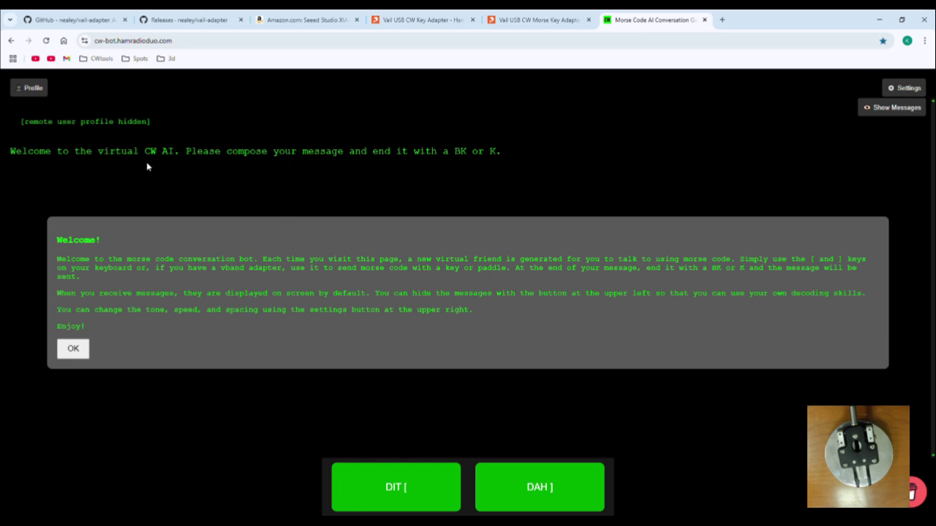
- Dismiss the Morse conversation bot's welcome message and send it a greeting with HOW U TODAY ? BK in Morse code
click(74, 349)
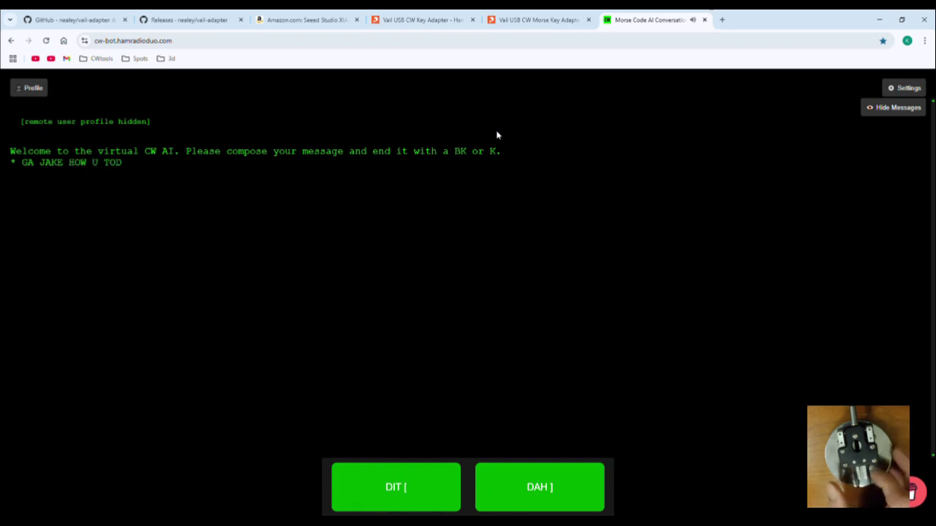
key(bracketright)
key(bracketleft)
key(bracketright)
key(bracketright)
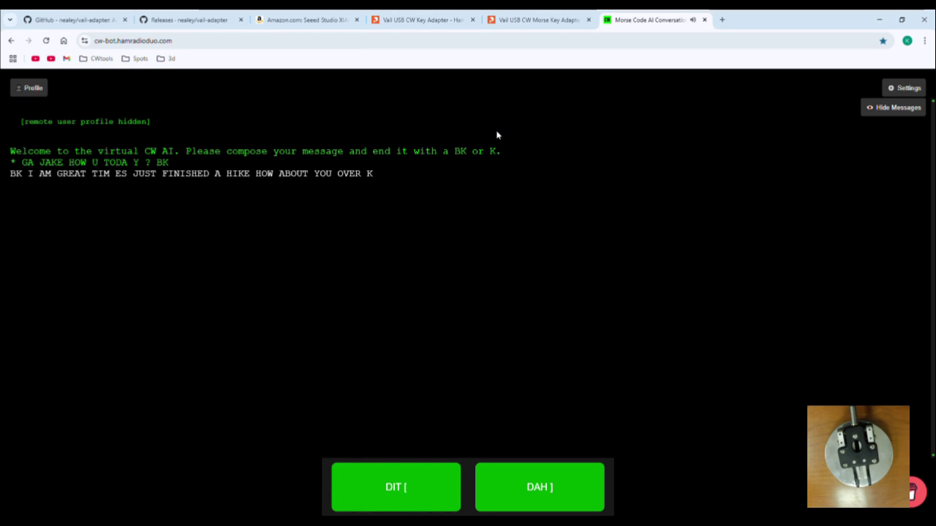
- Start replying to the bot's message in Morse code with the letter E
key(bracketleft)
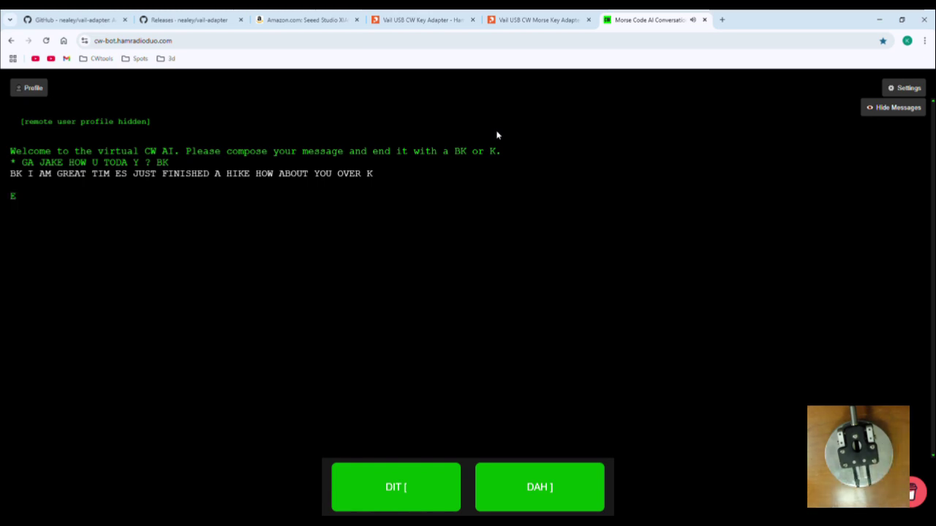